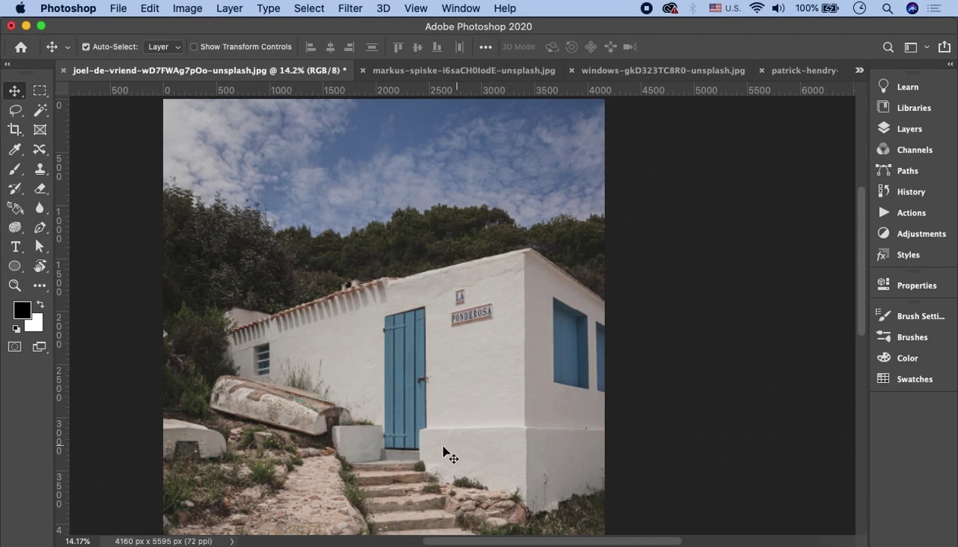
Zoom in on the house and select the Content-Aware Move Tool from the healing tools.
{"action": "key", "text": "super+equal"}
{"action": "scroll", "coordinate": [362, 306], "scroll_direction": "up", "scroll_amount": 1}
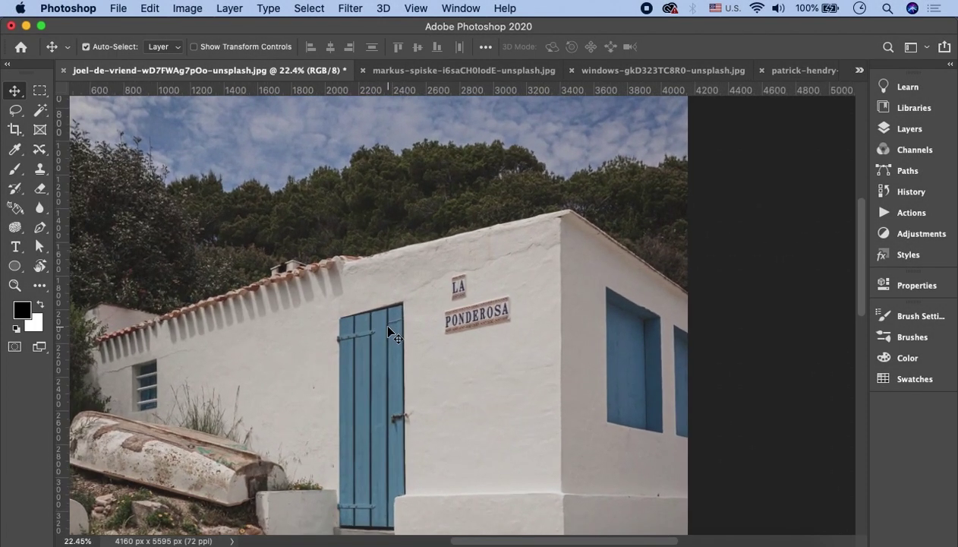
{"action": "scroll", "coordinate": [388, 326], "scroll_direction": "up", "scroll_amount": 1}
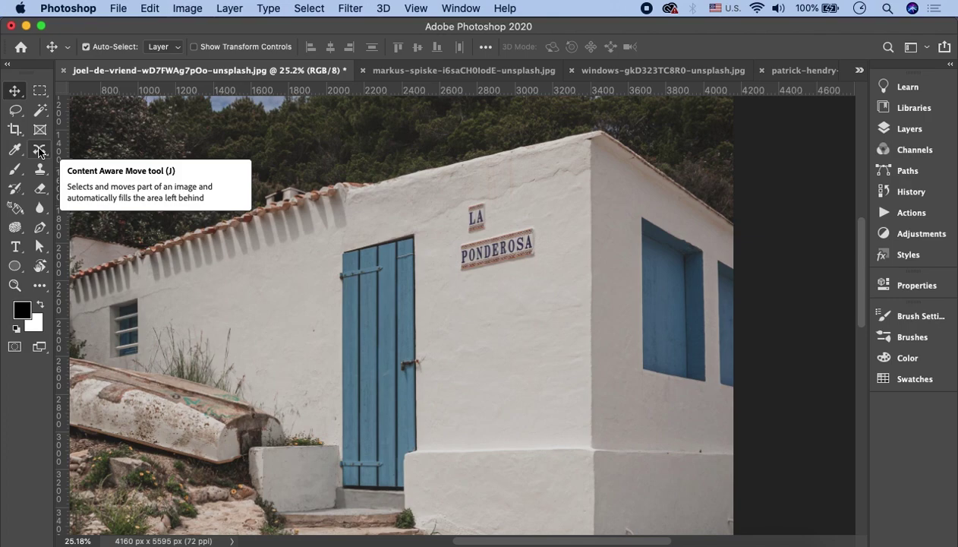
{"action": "left_click", "coordinate": [40, 151]}
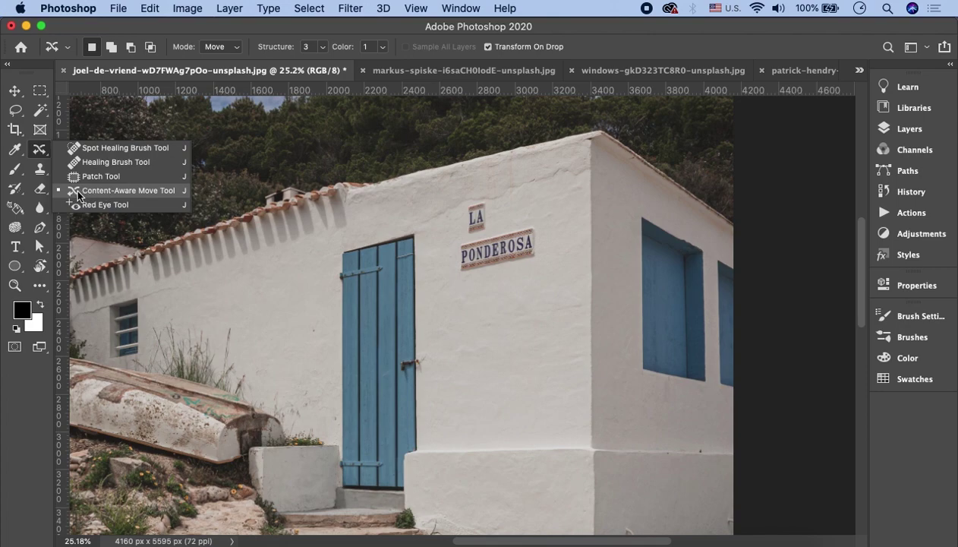
{"action": "left_click", "coordinate": [77, 192]}
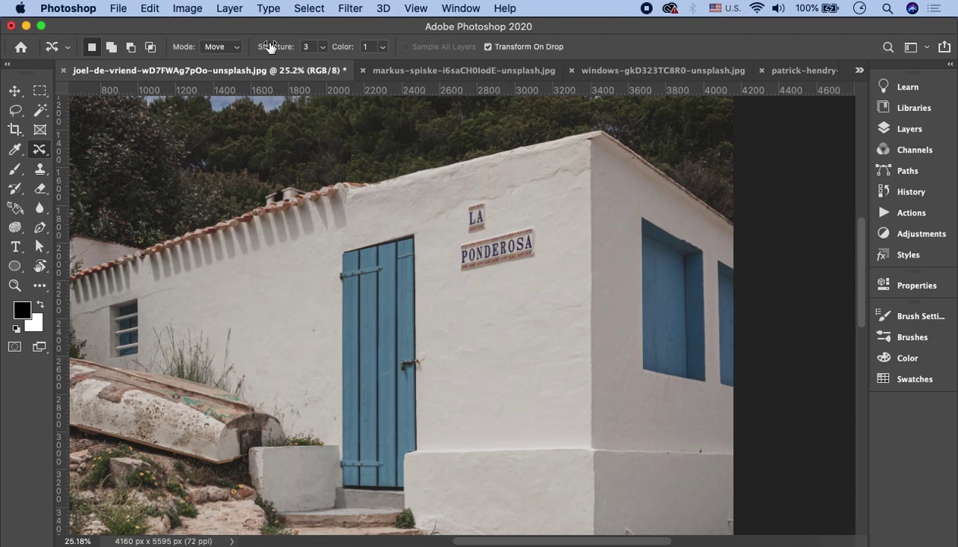
Check the Content-Aware Move modes and leave Mode set to Move.
{"action": "left_click", "coordinate": [225, 50]}
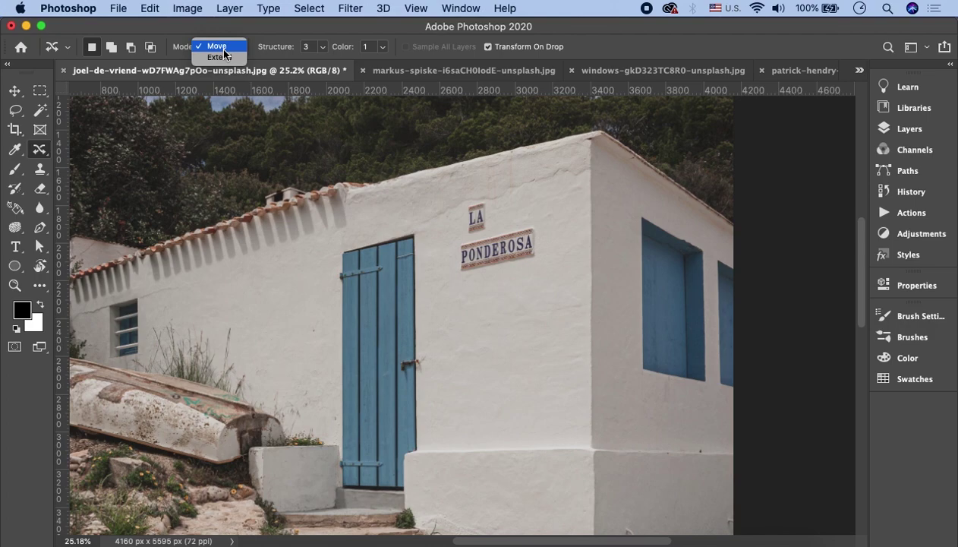
{"action": "left_click", "coordinate": [223, 47]}
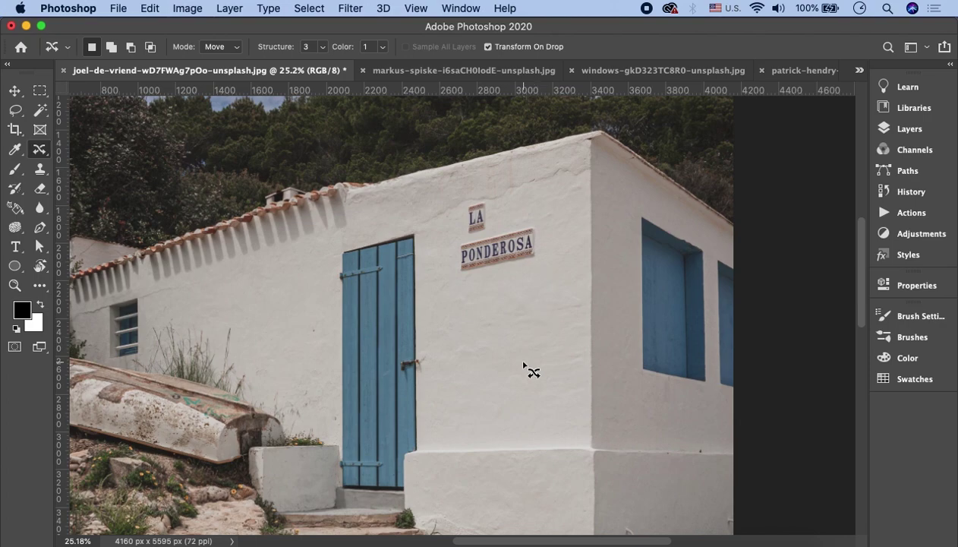
{"action": "left_click", "coordinate": [231, 51]}
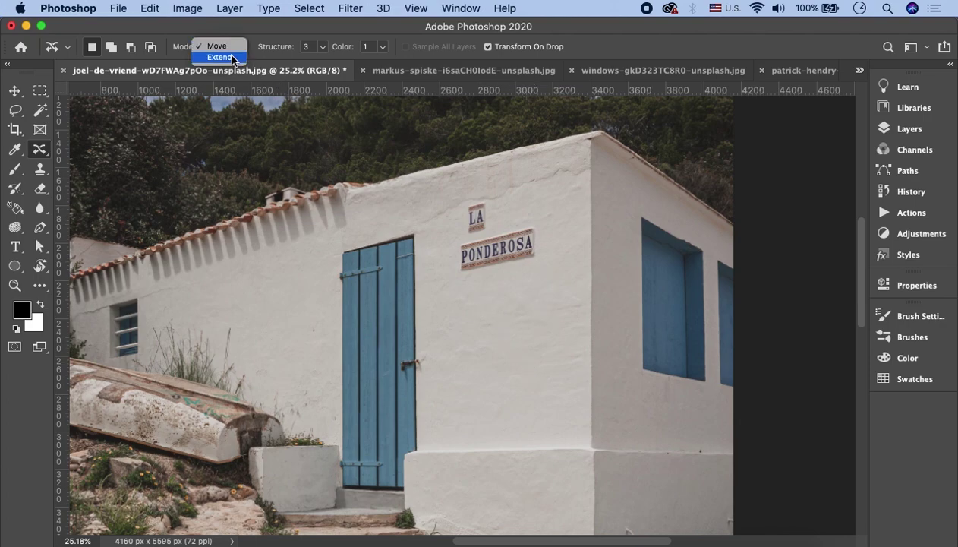
{"action": "left_click", "coordinate": [253, 28]}
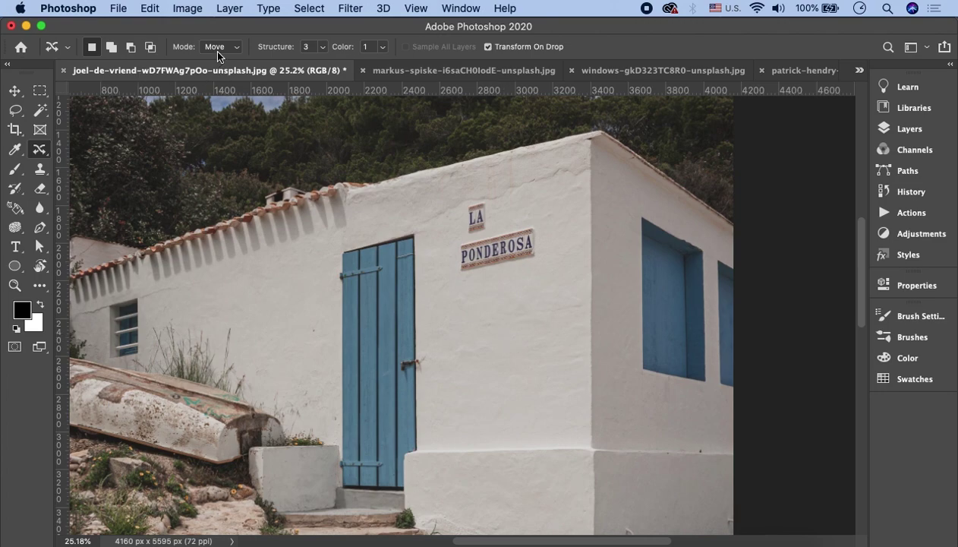
{"action": "scroll", "coordinate": [465, 212], "scroll_direction": "up", "scroll_amount": 3}
Outline the LA PONDEROSA tiles and drag them about 179 px right and 47 px up.
{"action": "scroll", "coordinate": [465, 214], "scroll_direction": "up", "scroll_amount": 3}
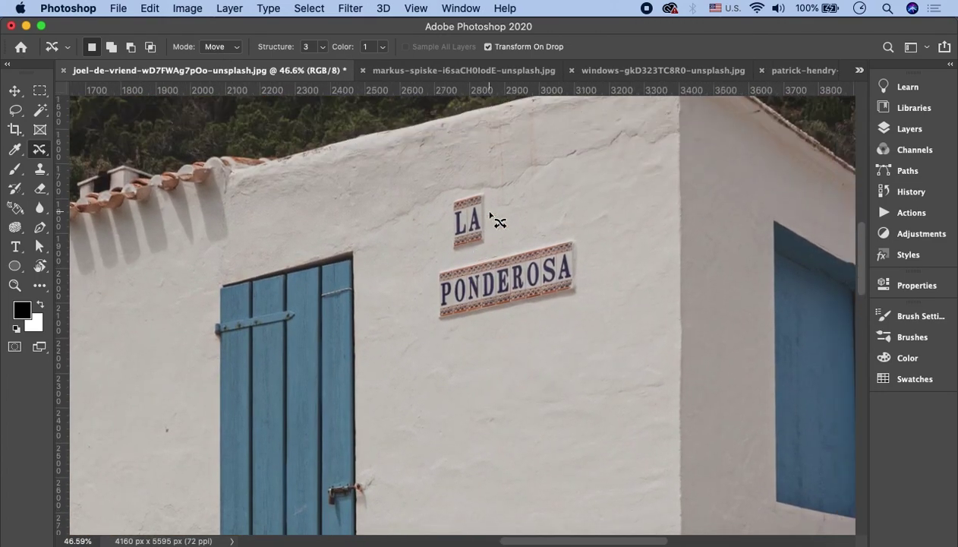
{"action": "scroll", "coordinate": [466, 224], "scroll_direction": "right", "scroll_amount": 2}
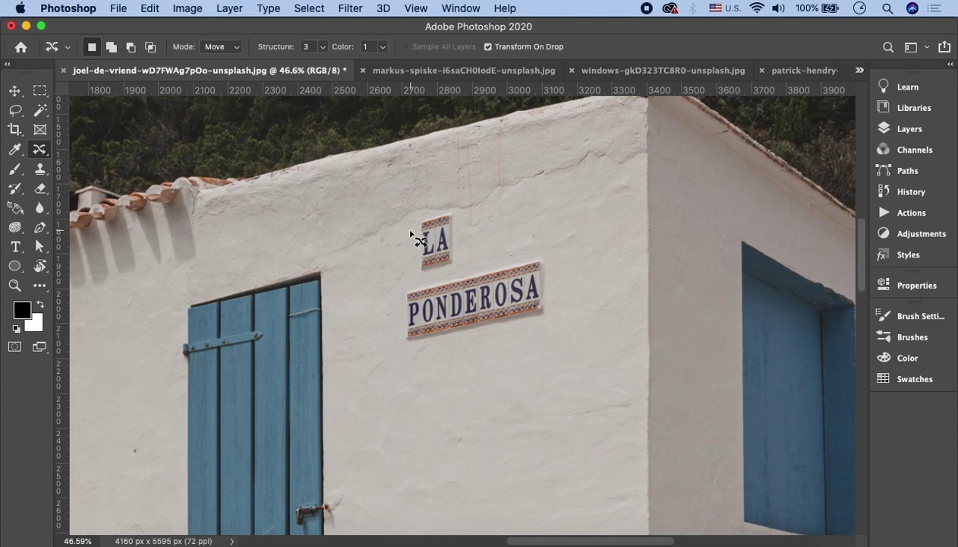
{"action": "mouse_move", "coordinate": [410, 230]}
{"action": "left_mouse_down"}
{"action": "mouse_move", "coordinate": [402, 366]}
{"action": "mouse_move", "coordinate": [563, 327]}
{"action": "mouse_move", "coordinate": [557, 253]}
{"action": "mouse_move", "coordinate": [481, 256]}
{"action": "mouse_move", "coordinate": [462, 213]}
{"action": "mouse_move", "coordinate": [435, 212]}
{"action": "mouse_move", "coordinate": [410, 228]}
{"action": "left_mouse_up"}
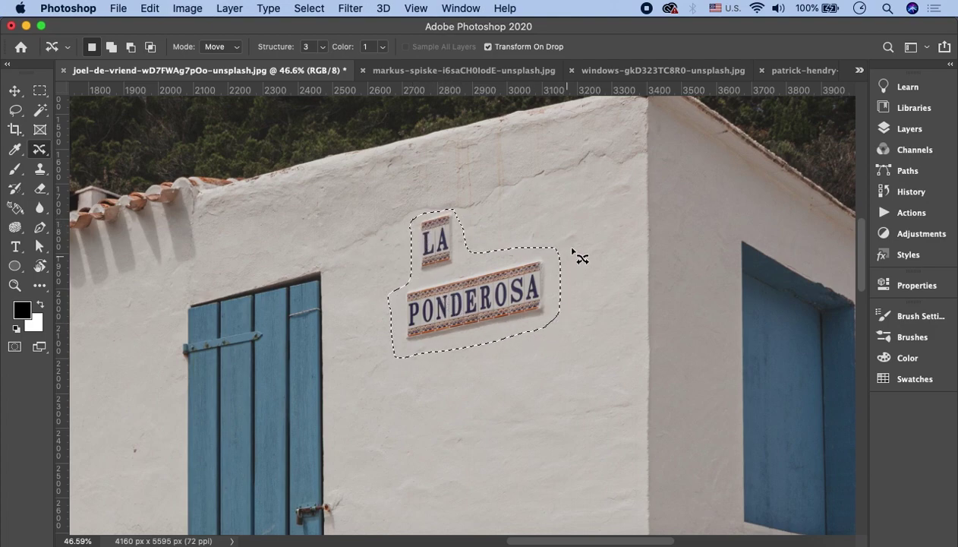
{"action": "scroll", "coordinate": [471, 313], "scroll_direction": "down", "scroll_amount": 3}
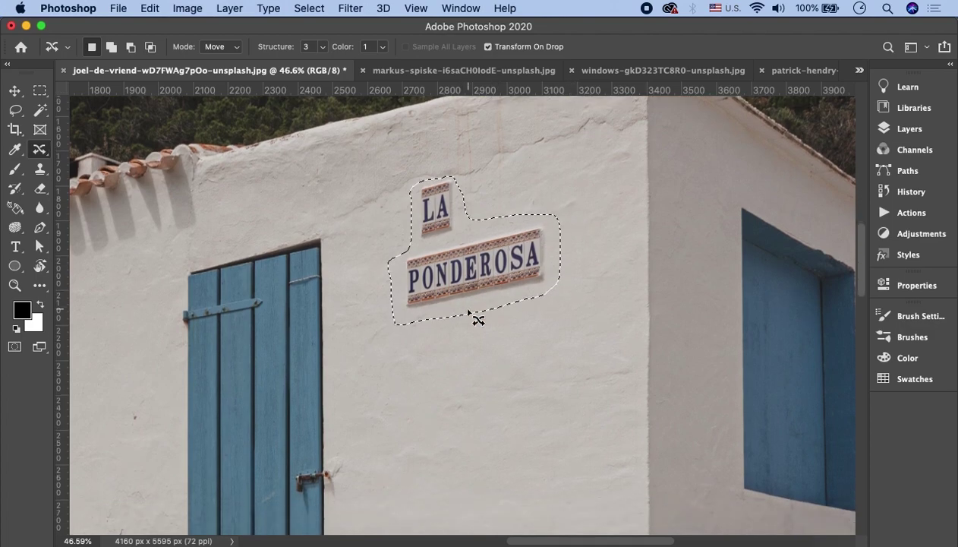
{"action": "mouse_move", "coordinate": [471, 253]}
{"action": "left_mouse_down"}
{"action": "mouse_move", "coordinate": [468, 237]}
{"action": "mouse_move", "coordinate": [466, 395]}
{"action": "left_mouse_up"}
{"action": "mouse_move", "coordinate": [464, 394]}
{"action": "left_mouse_down"}
{"action": "mouse_move", "coordinate": [495, 218]}
{"action": "mouse_move", "coordinate": [531, 213]}
{"action": "left_mouse_up"}
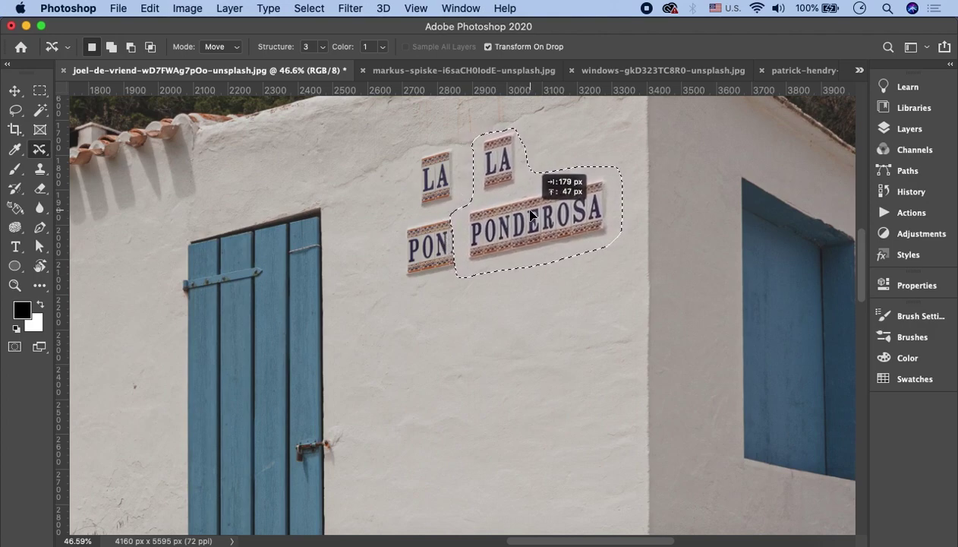
Nudge the sign copy further right and drop it about 206 px right, 50 px up.
{"action": "mouse_move", "coordinate": [530, 214]}
{"action": "left_mouse_down"}
{"action": "mouse_move", "coordinate": [456, 222]}
{"action": "mouse_move", "coordinate": [413, 184]}
{"action": "mouse_move", "coordinate": [377, 241]}
{"action": "mouse_move", "coordinate": [401, 215]}
{"action": "mouse_move", "coordinate": [355, 257]}
{"action": "mouse_move", "coordinate": [412, 199]}
{"action": "mouse_move", "coordinate": [400, 257]}
{"action": "mouse_move", "coordinate": [402, 247]}
{"action": "mouse_move", "coordinate": [573, 221]}
{"action": "mouse_move", "coordinate": [557, 209]}
{"action": "mouse_move", "coordinate": [535, 214]}
{"action": "left_mouse_up"}
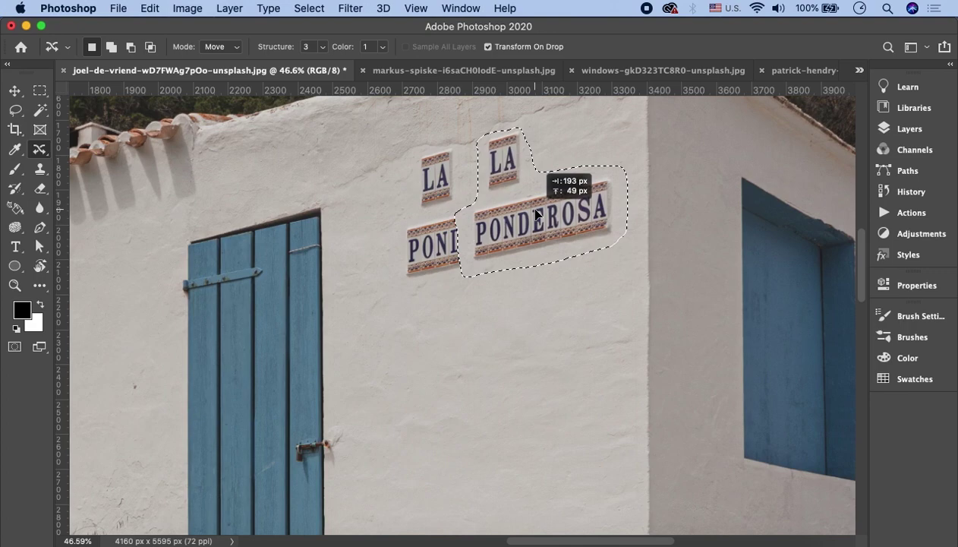
{"action": "left_click_drag", "start_coordinate": [536, 214], "coordinate": [541, 213]}
{"action": "scroll", "coordinate": [705, 204], "scroll_direction": "up", "scroll_amount": 3}
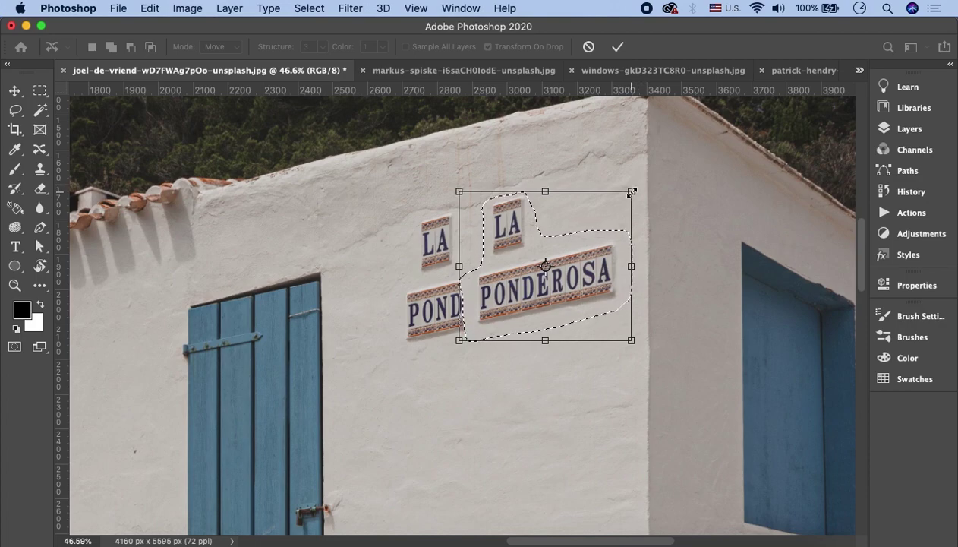
Scale the moved sign up slightly, undoing an accidental rotation.
{"action": "left_click_drag", "start_coordinate": [637, 187], "coordinate": [653, 162]}
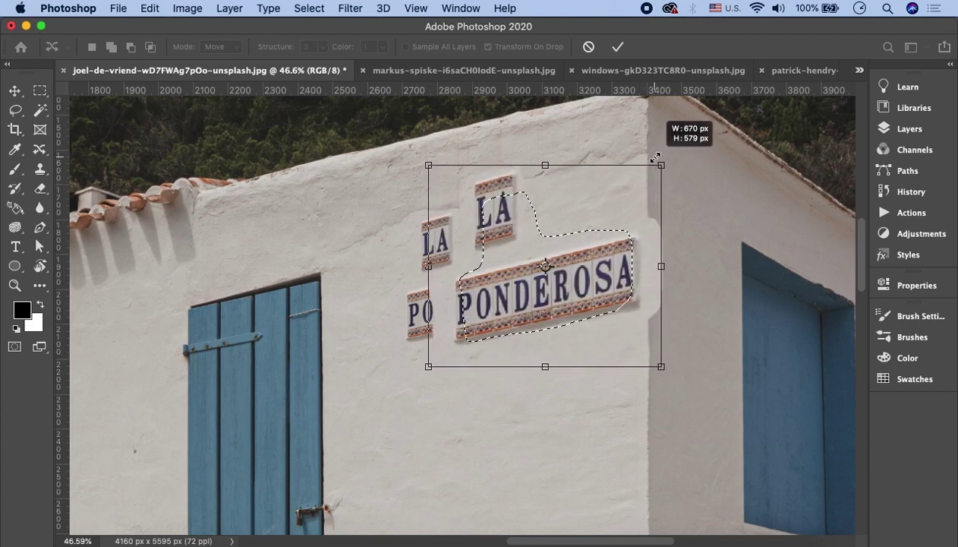
{"action": "mouse_move", "coordinate": [653, 162]}
{"action": "left_mouse_down"}
{"action": "mouse_move", "coordinate": [627, 187]}
{"action": "mouse_move", "coordinate": [637, 209]}
{"action": "mouse_move", "coordinate": [642, 171]}
{"action": "left_mouse_up"}
{"action": "key", "text": "super+z"}
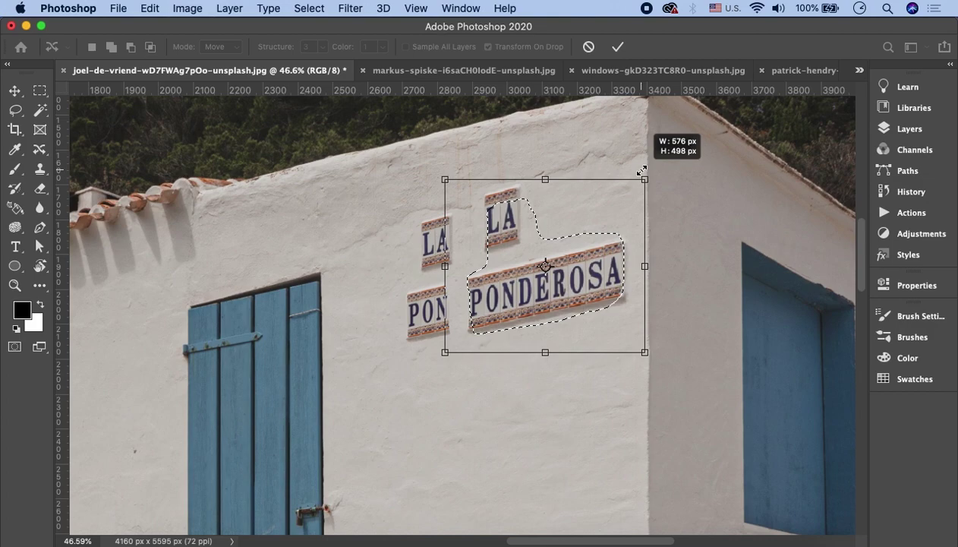
{"action": "left_click_drag", "start_coordinate": [642, 171], "coordinate": [639, 165]}
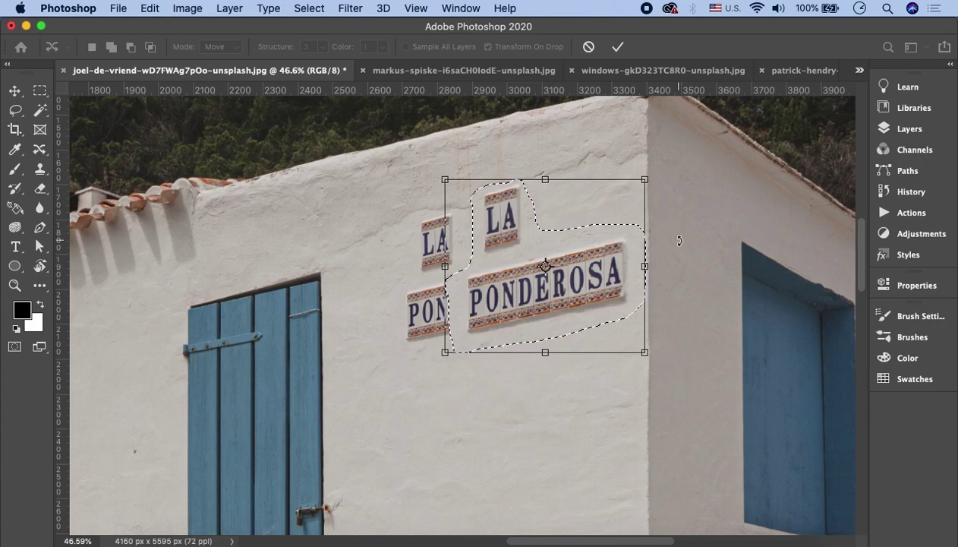
Zoom to 100% and rotate the sign about 1.3° to match the wall.
{"action": "key", "text": "super+1"}
{"action": "scroll", "coordinate": [679, 236], "scroll_direction": "right", "scroll_amount": 5}
{"action": "scroll", "coordinate": [680, 228], "scroll_direction": "right", "scroll_amount": 5}
{"action": "scroll", "coordinate": [680, 225], "scroll_direction": "up", "scroll_amount": 1}
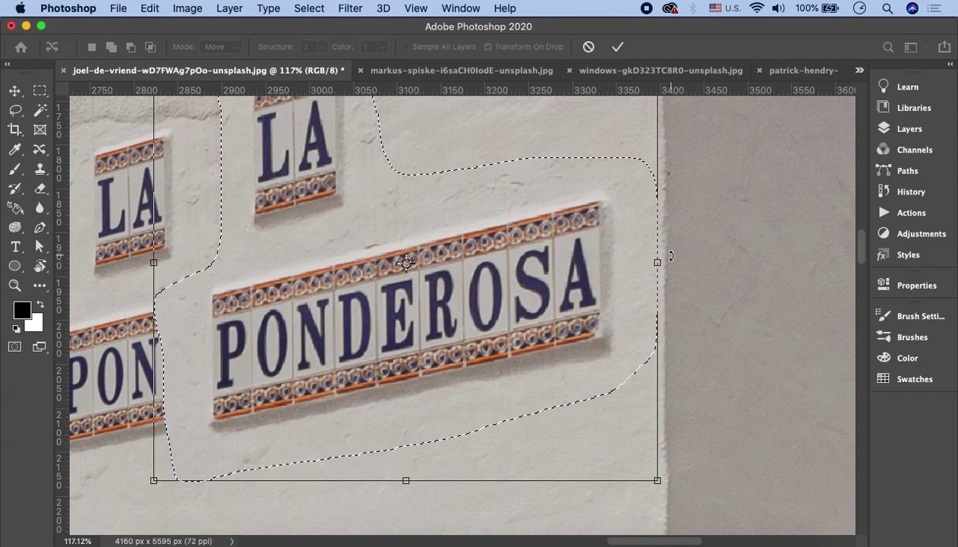
{"action": "left_click_drag", "start_coordinate": [668, 261], "coordinate": [673, 267]}
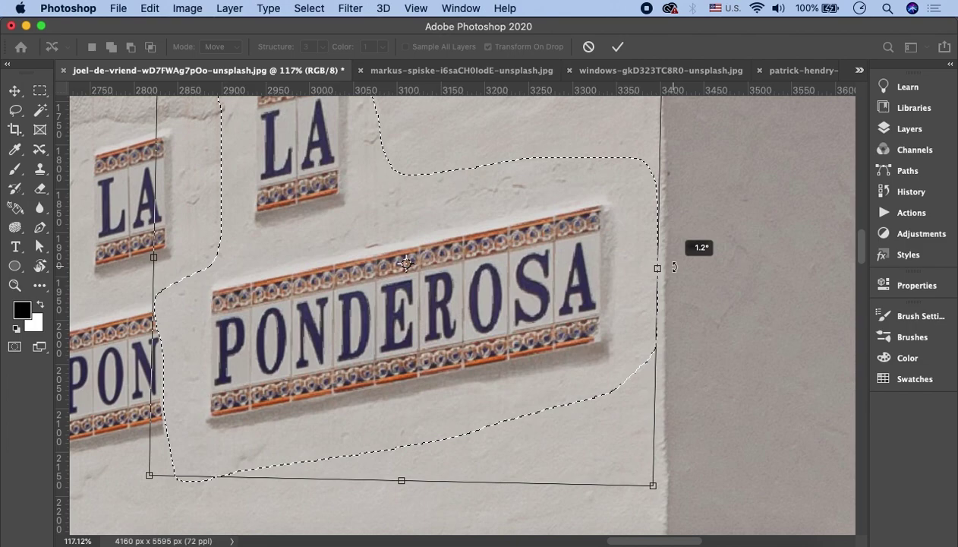
{"action": "left_click_drag", "start_coordinate": [674, 267], "coordinate": [674, 268]}
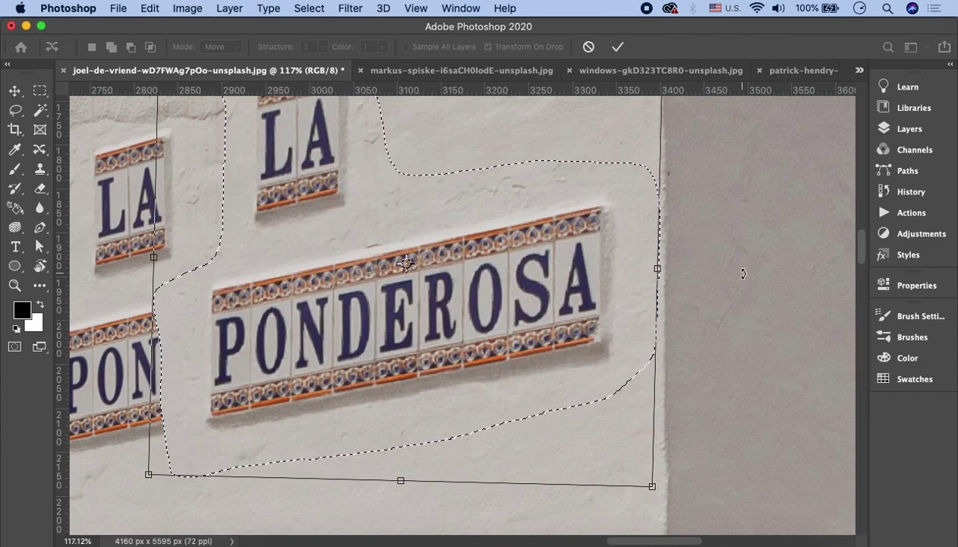
Commit the sign's Content-Aware Move and transformation.
{"action": "left_click", "coordinate": [618, 47]}
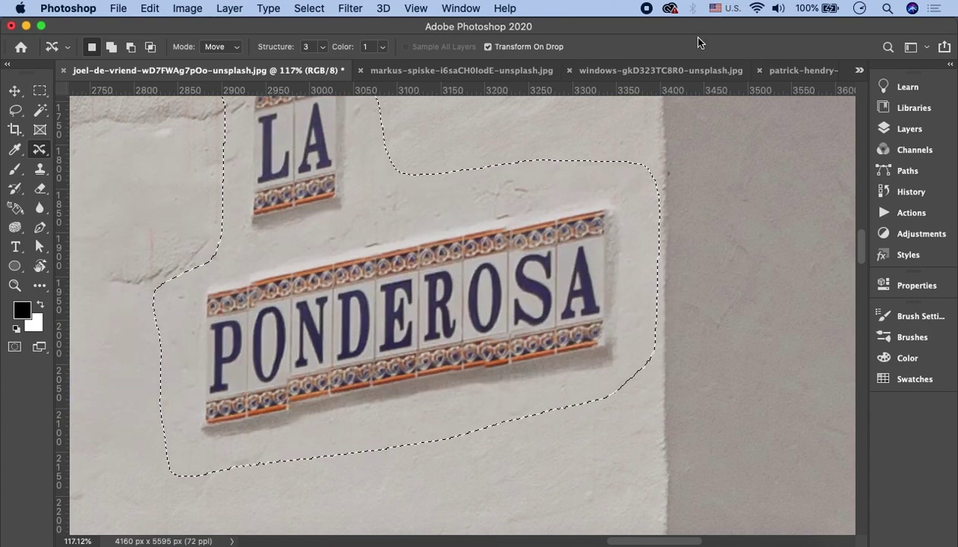
{"action": "scroll", "coordinate": [534, 210], "scroll_direction": "down", "scroll_amount": 3}
{"action": "scroll", "coordinate": [530, 209], "scroll_direction": "down", "scroll_amount": 3}
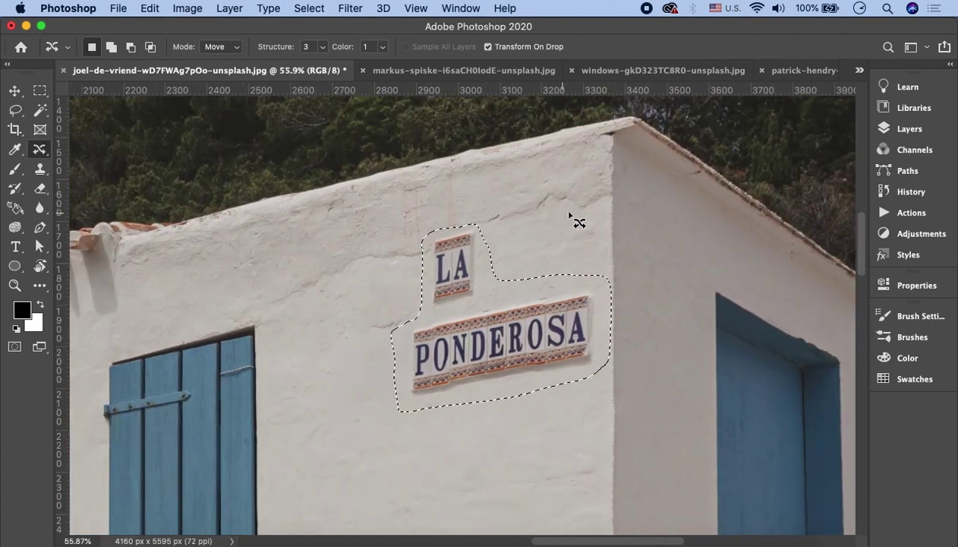
{"action": "scroll", "coordinate": [574, 221], "scroll_direction": "down", "scroll_amount": 2}
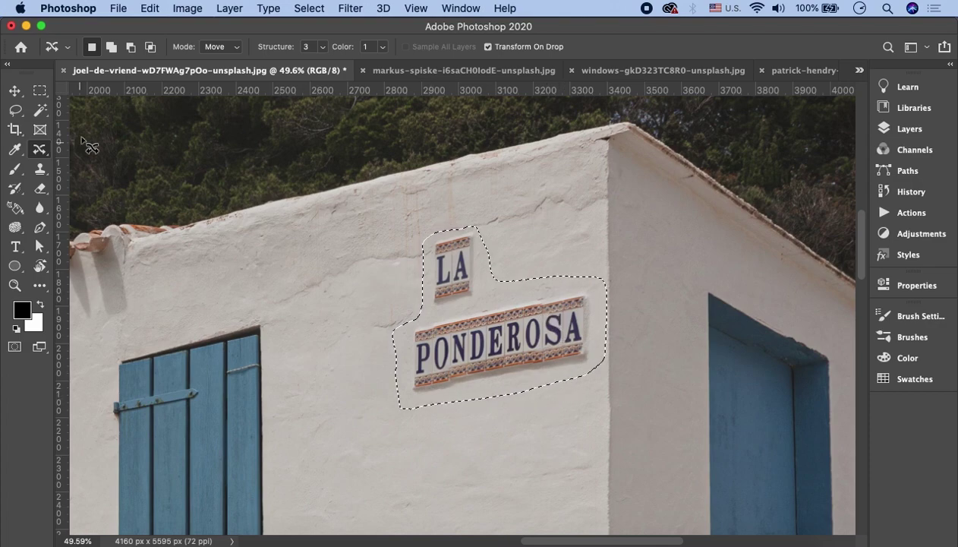
Deselect the sign with the Rectangular Marquee and zoom out to the whole building.
{"action": "left_click", "coordinate": [41, 91]}
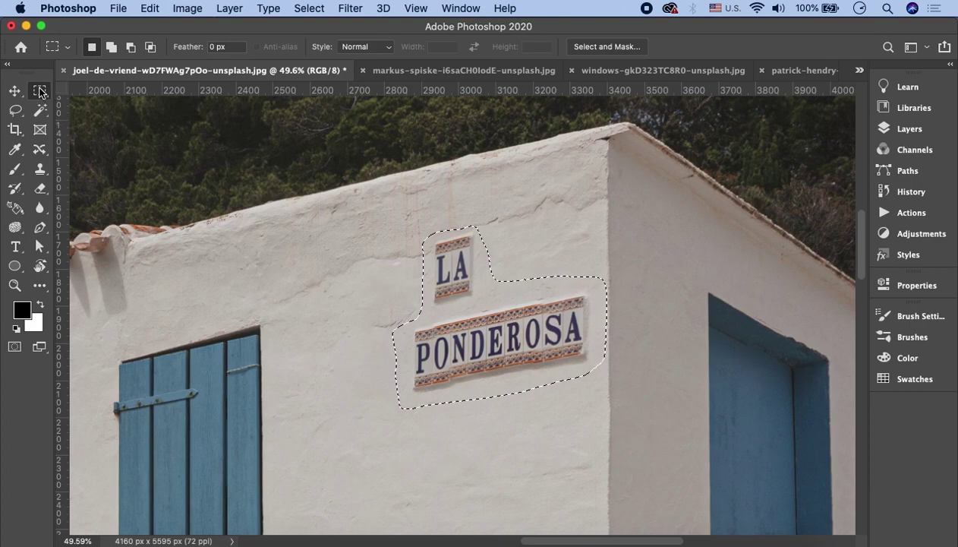
{"action": "left_click", "coordinate": [369, 249]}
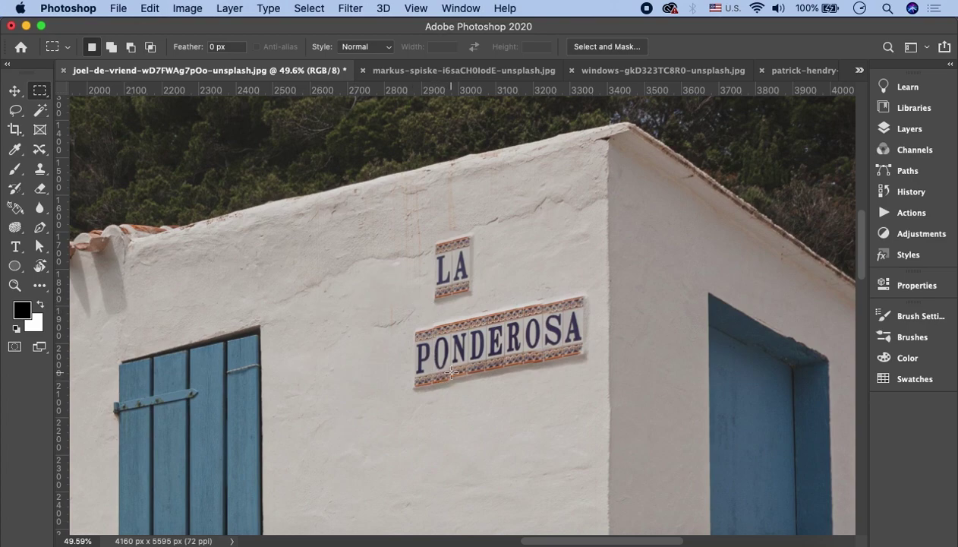
{"action": "scroll", "coordinate": [472, 414], "scroll_direction": "down", "scroll_amount": 3}
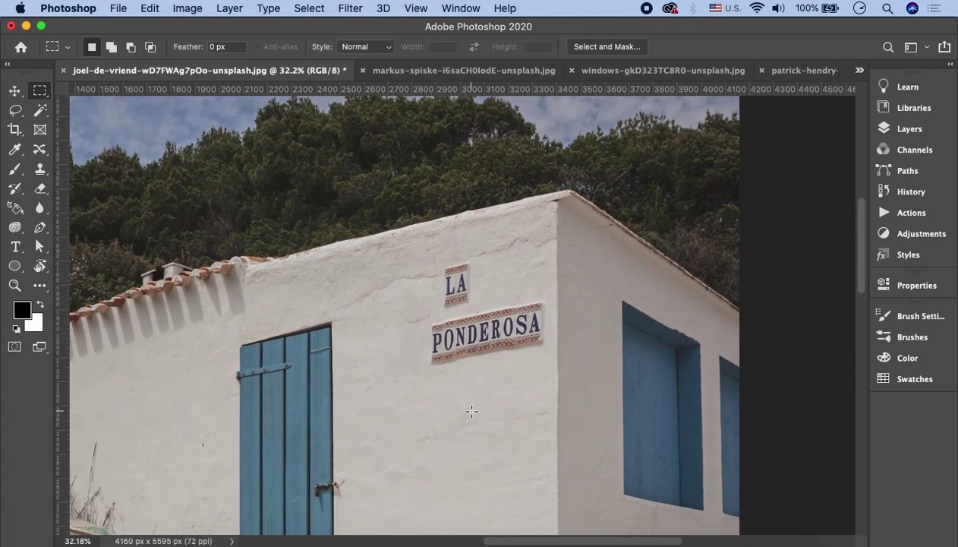
{"action": "scroll", "coordinate": [471, 413], "scroll_direction": "down", "scroll_amount": 2}
{"action": "scroll", "coordinate": [471, 412], "scroll_direction": "down", "scroll_amount": 1}
{"action": "scroll", "coordinate": [472, 411], "scroll_direction": "down", "scroll_amount": 2}
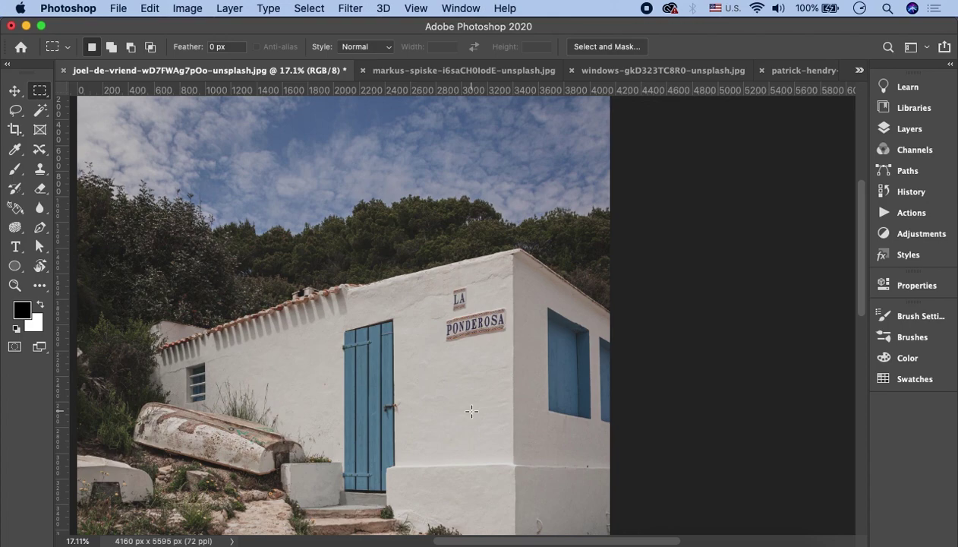
Navigate the view to the small barred window beside the upturned boat and blue door.
{"action": "scroll", "coordinate": [428, 395], "scroll_direction": "up", "scroll_amount": 5}
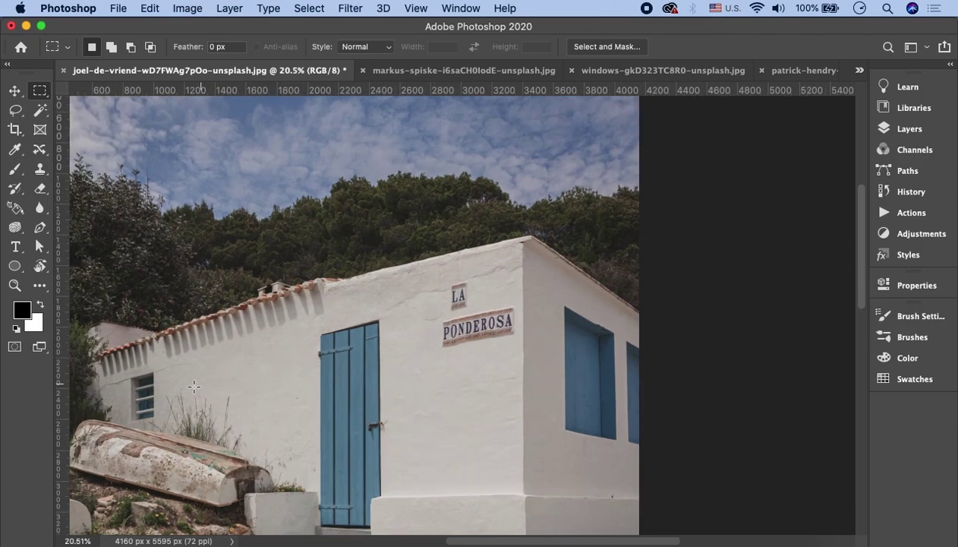
{"action": "scroll", "coordinate": [380, 356], "scroll_direction": "left", "scroll_amount": 6}
{"action": "scroll", "coordinate": [345, 331], "scroll_direction": "down", "scroll_amount": 3}
{"action": "scroll", "coordinate": [346, 331], "scroll_direction": "up", "scroll_amount": 3}
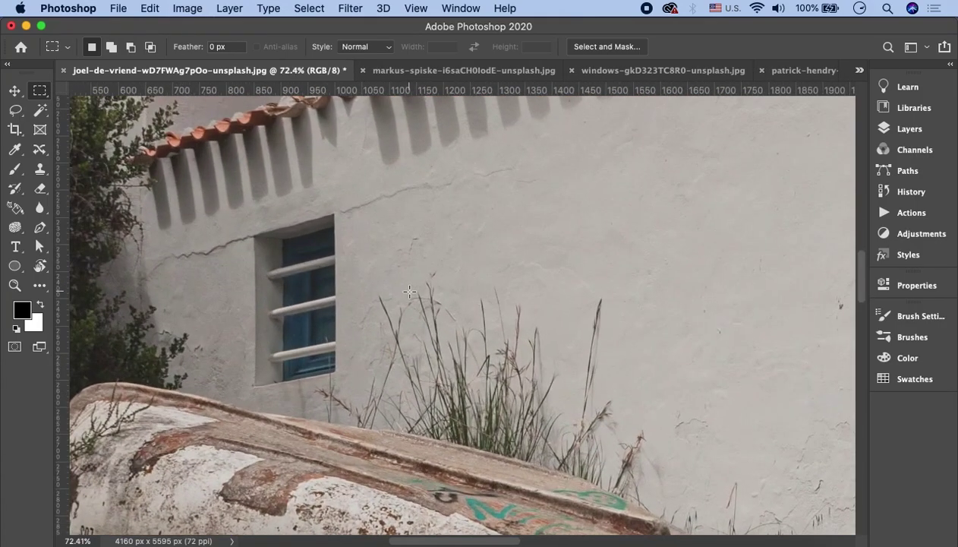
{"action": "scroll", "coordinate": [380, 304], "scroll_direction": "right", "scroll_amount": 3}
{"action": "scroll", "coordinate": [411, 282], "scroll_direction": "down", "scroll_amount": 3}
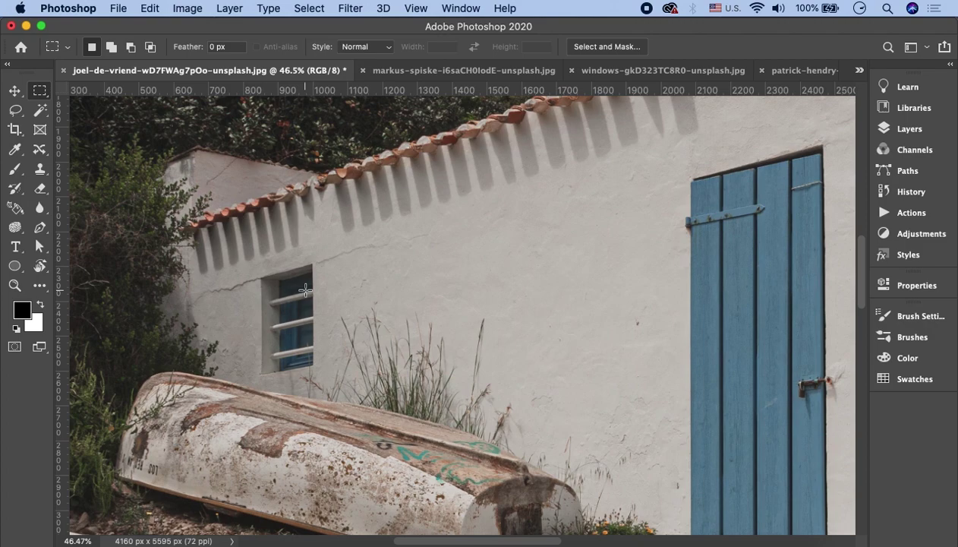
Choose the Content-Aware Move Tool and draw a loop around the small barred window.
{"action": "left_click", "coordinate": [40, 151]}
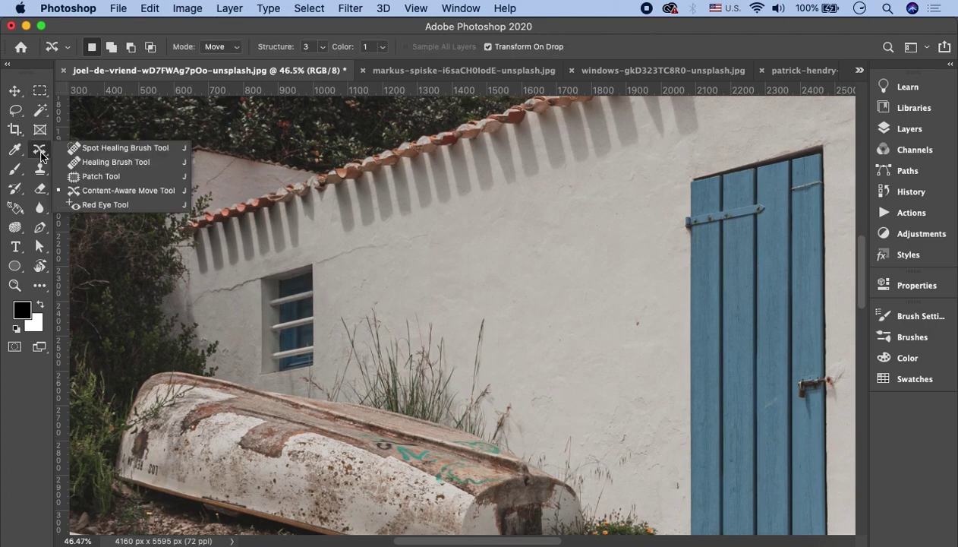
{"action": "left_click", "coordinate": [82, 190]}
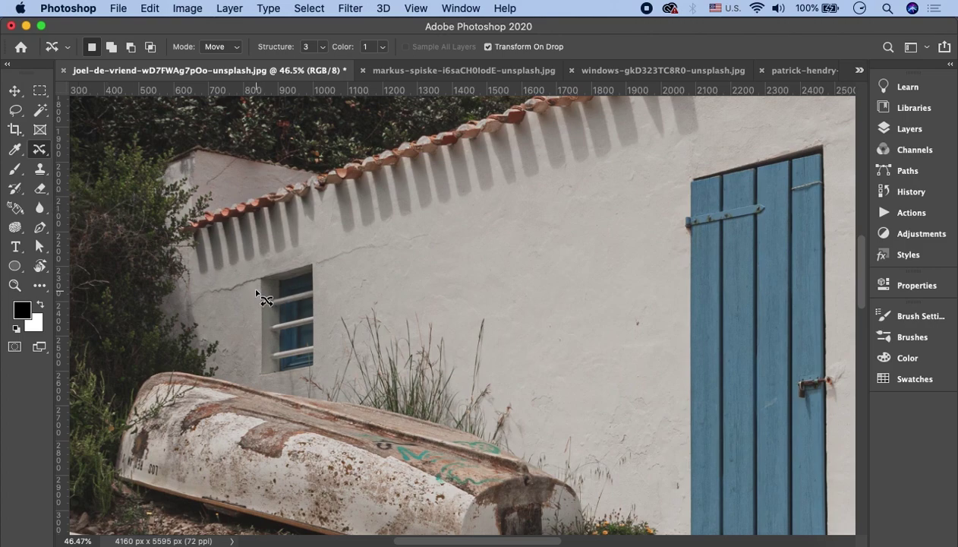
{"action": "mouse_move", "coordinate": [257, 283]}
{"action": "left_mouse_down"}
{"action": "mouse_move", "coordinate": [315, 272]}
{"action": "mouse_move", "coordinate": [295, 376]}
{"action": "mouse_move", "coordinate": [256, 335]}
{"action": "mouse_move", "coordinate": [256, 312]}
{"action": "left_mouse_up"}
{"action": "left_click_drag", "start_coordinate": [264, 299], "coordinate": [258, 291]}
Switch Mode to Extend and drag a copy of the window to the right.
{"action": "left_click", "coordinate": [235, 47]}
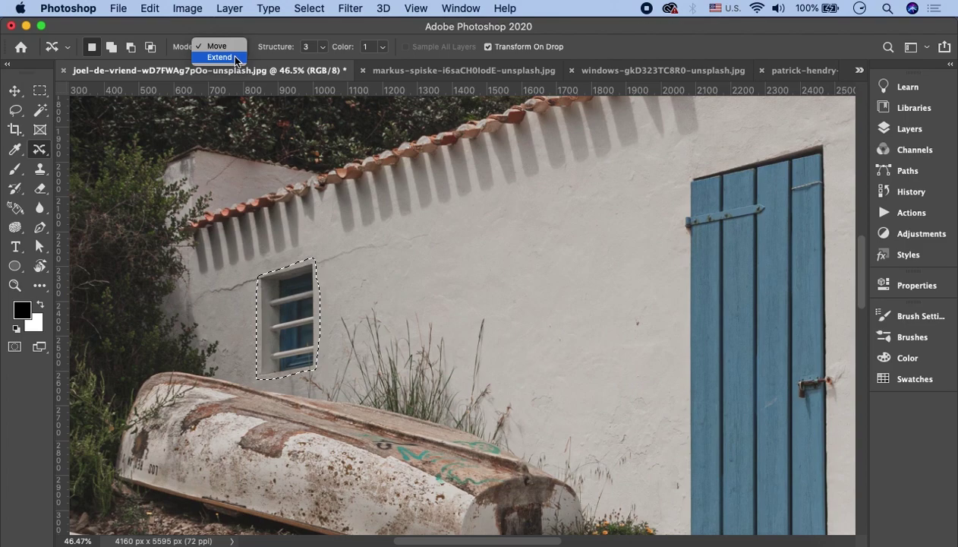
{"action": "left_click", "coordinate": [232, 56]}
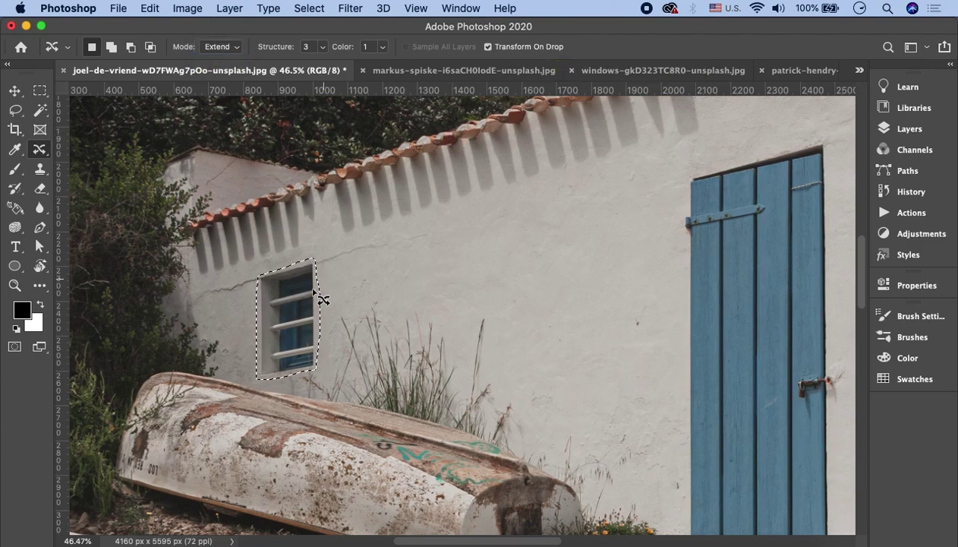
{"action": "left_click_drag", "start_coordinate": [309, 308], "coordinate": [486, 268]}
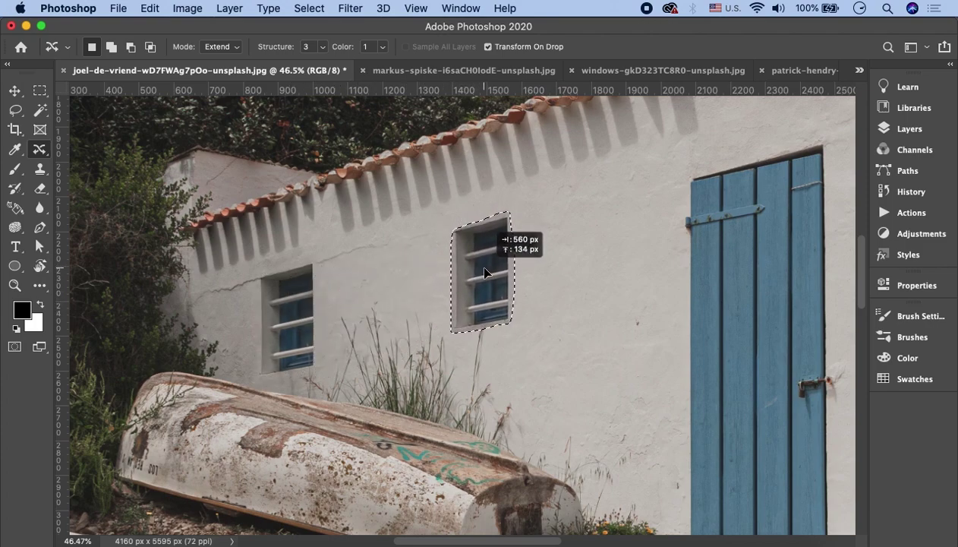
{"action": "left_click_drag", "start_coordinate": [486, 267], "coordinate": [484, 269]}
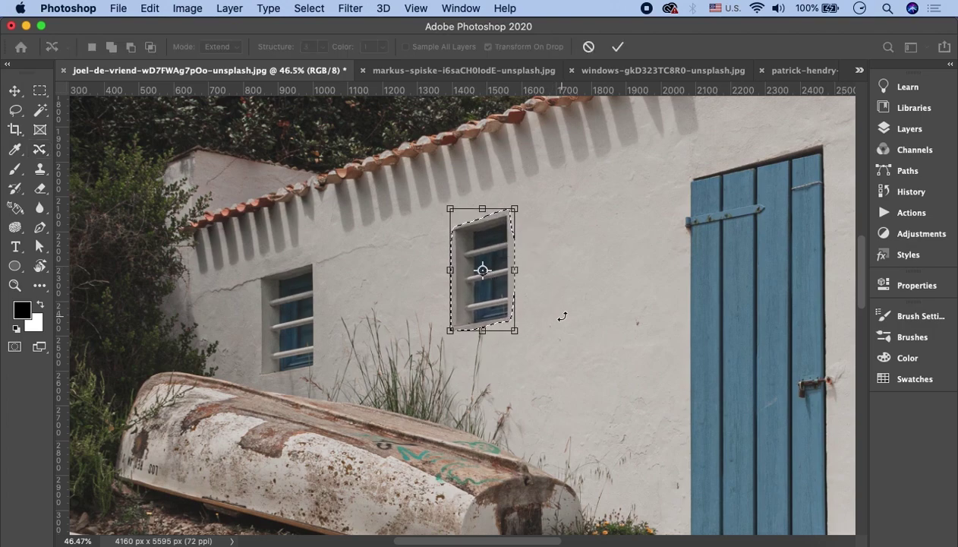
{"action": "left_click_drag", "start_coordinate": [515, 331], "coordinate": [543, 354]}
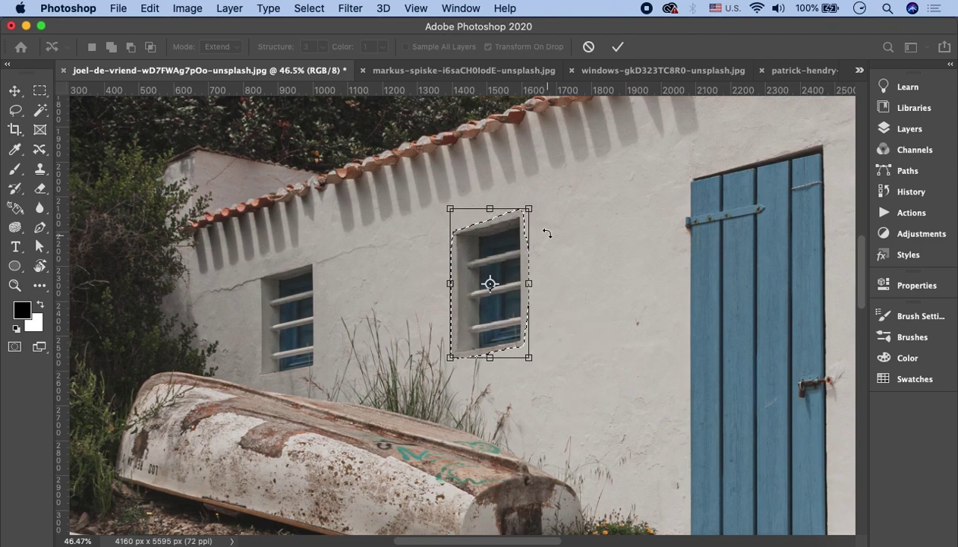
Rotate the window copy slightly clockwise, nudge it up-left, and commit it.
{"action": "left_click_drag", "start_coordinate": [537, 200], "coordinate": [540, 202]}
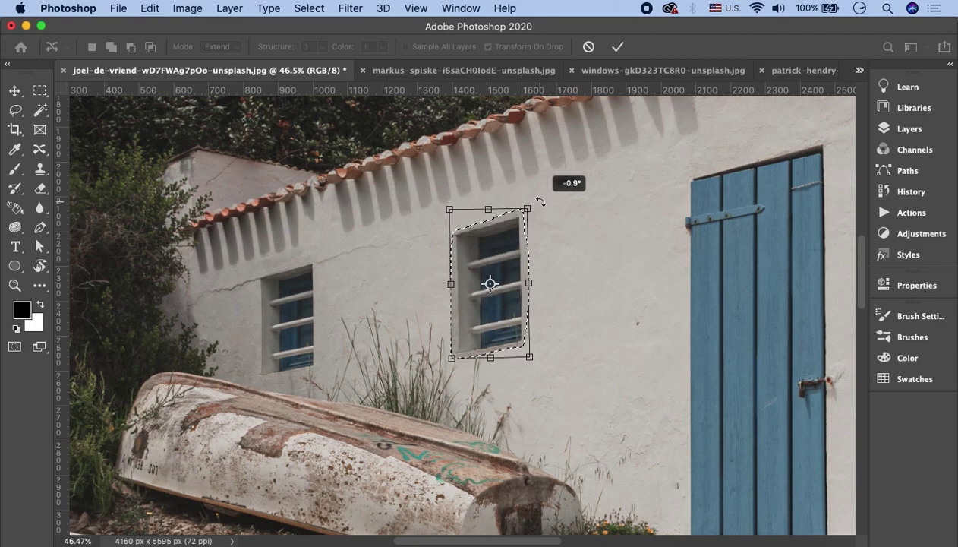
{"action": "left_click_drag", "start_coordinate": [495, 245], "coordinate": [517, 264]}
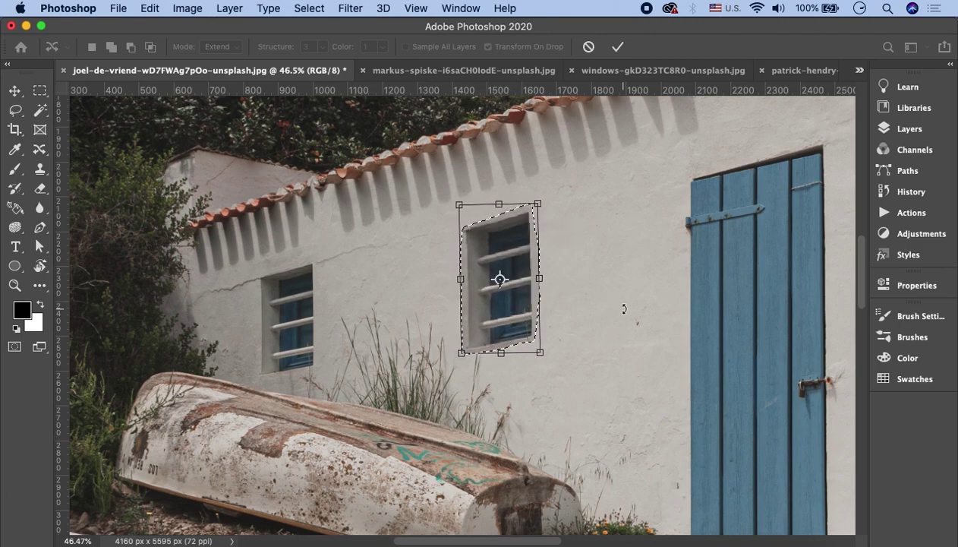
{"action": "left_click", "coordinate": [617, 46]}
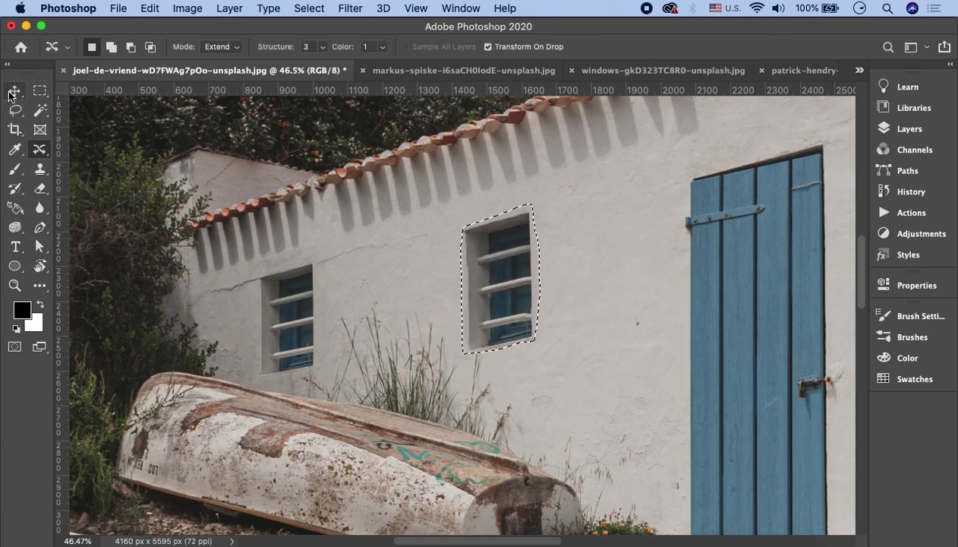
{"action": "left_click", "coordinate": [39, 90]}
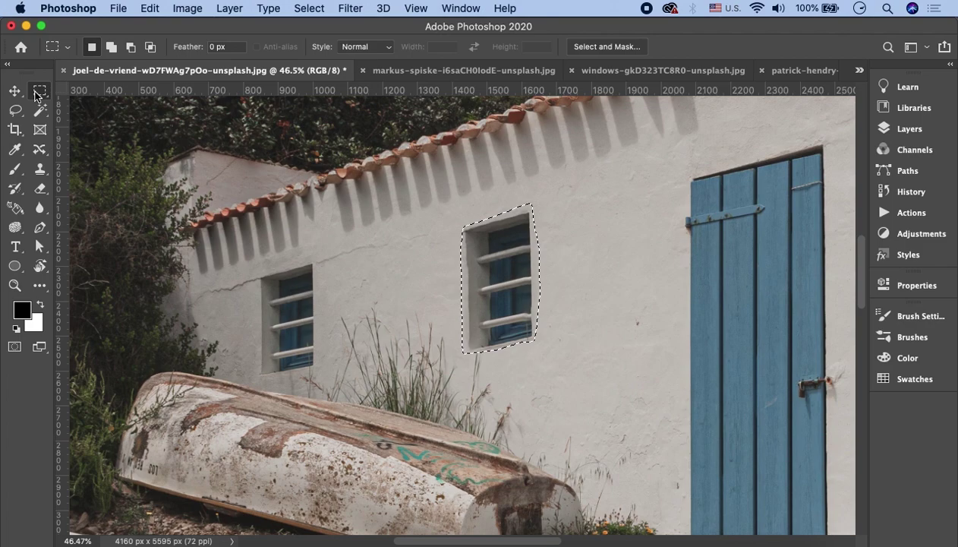
Deselect the duplicated window and zoom out to the full building.
{"action": "left_click", "coordinate": [438, 234]}
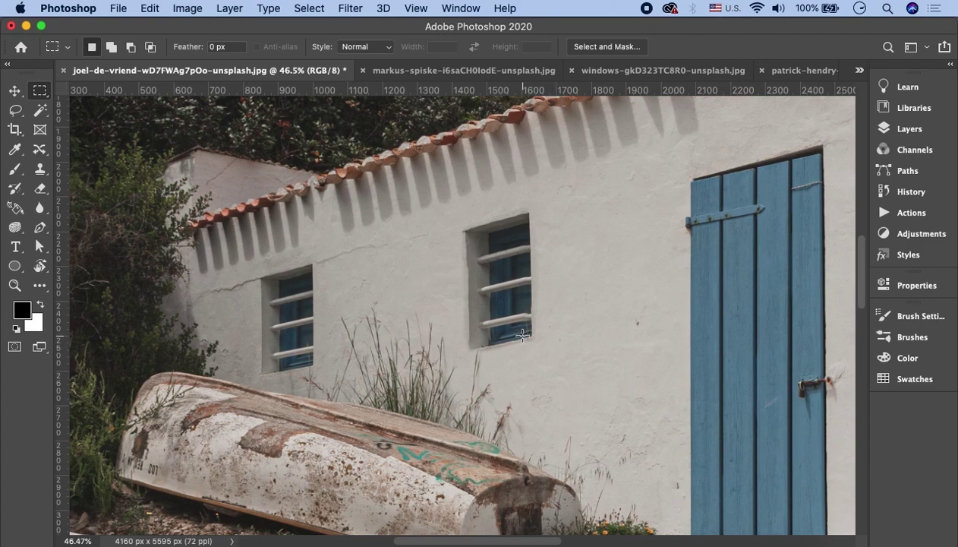
{"action": "scroll", "coordinate": [521, 343], "scroll_direction": "down", "scroll_amount": 2}
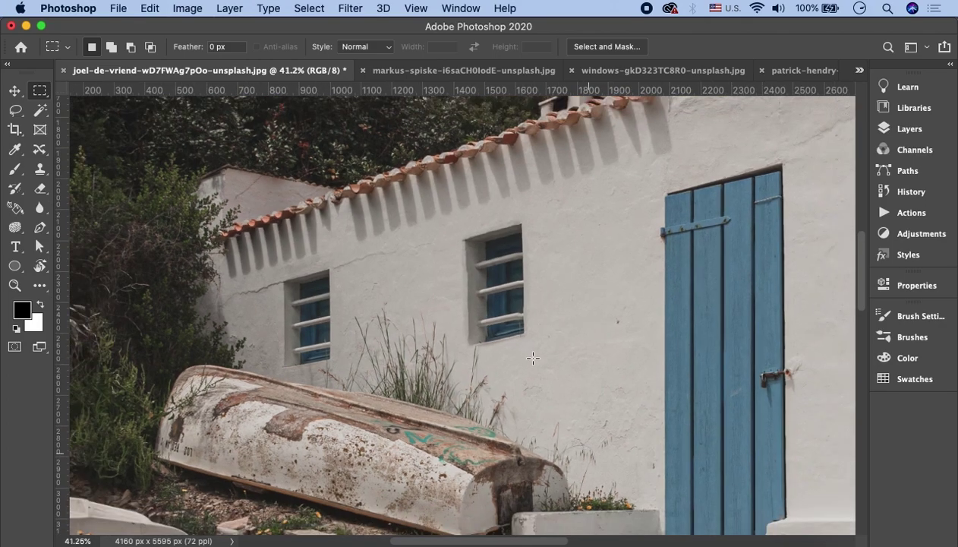
{"action": "scroll", "coordinate": [527, 354], "scroll_direction": "down", "scroll_amount": 2}
{"action": "scroll", "coordinate": [529, 362], "scroll_direction": "down", "scroll_amount": 2}
{"action": "scroll", "coordinate": [539, 404], "scroll_direction": "down", "scroll_amount": 2}
{"action": "scroll", "coordinate": [543, 408], "scroll_direction": "down", "scroll_amount": 2}
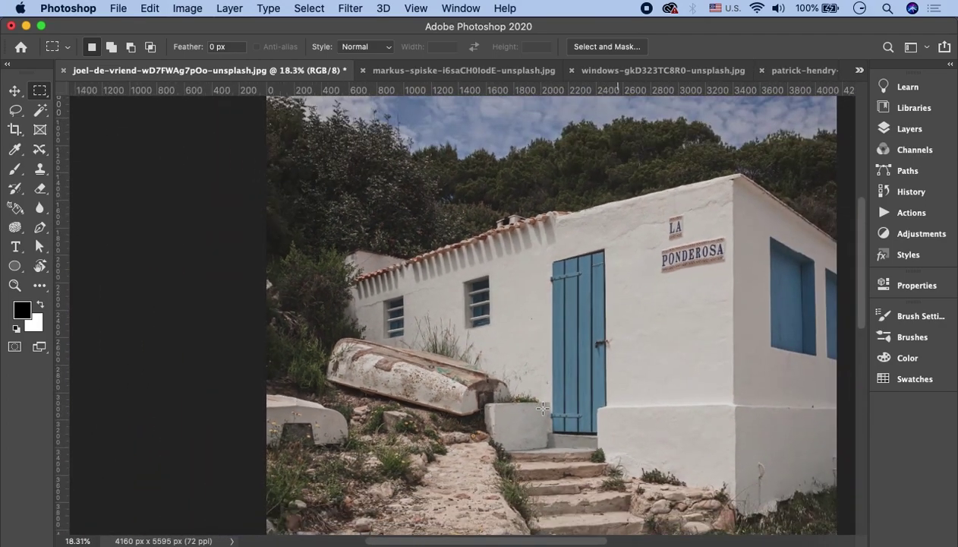
{"action": "scroll", "coordinate": [543, 408], "scroll_direction": "down", "scroll_amount": 1}
{"action": "scroll", "coordinate": [543, 409], "scroll_direction": "down", "scroll_amount": 2}
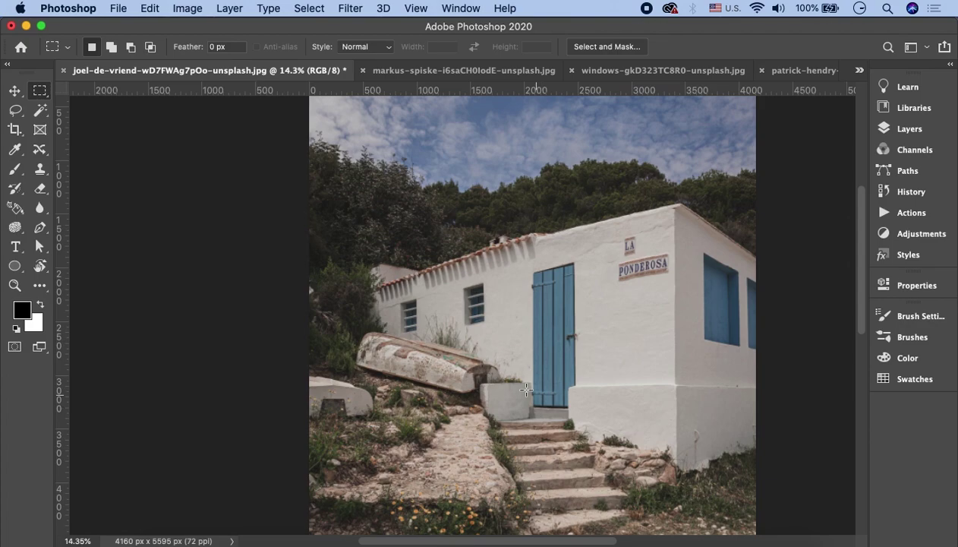
{"action": "left_click", "coordinate": [41, 154]}
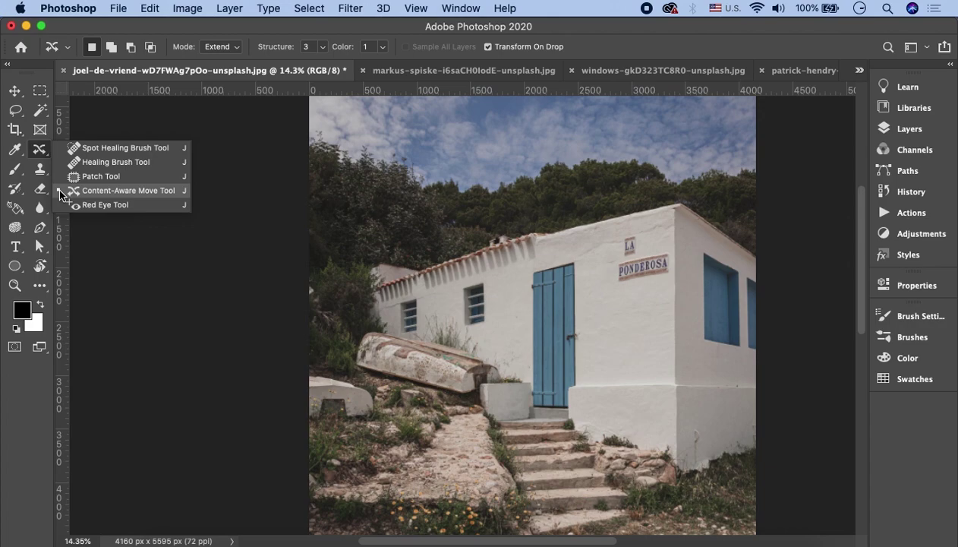
Undo the earlier right-hand window copy and restore the left window's selection.
{"action": "left_click", "coordinate": [61, 193]}
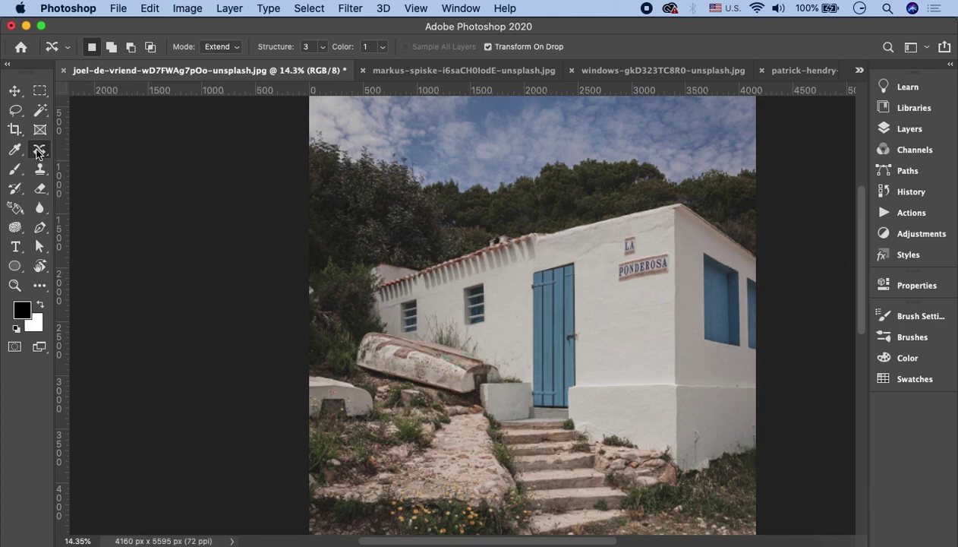
{"action": "scroll", "coordinate": [478, 305], "scroll_direction": "up", "scroll_amount": 3}
{"action": "scroll", "coordinate": [490, 277], "scroll_direction": "up", "scroll_amount": 3}
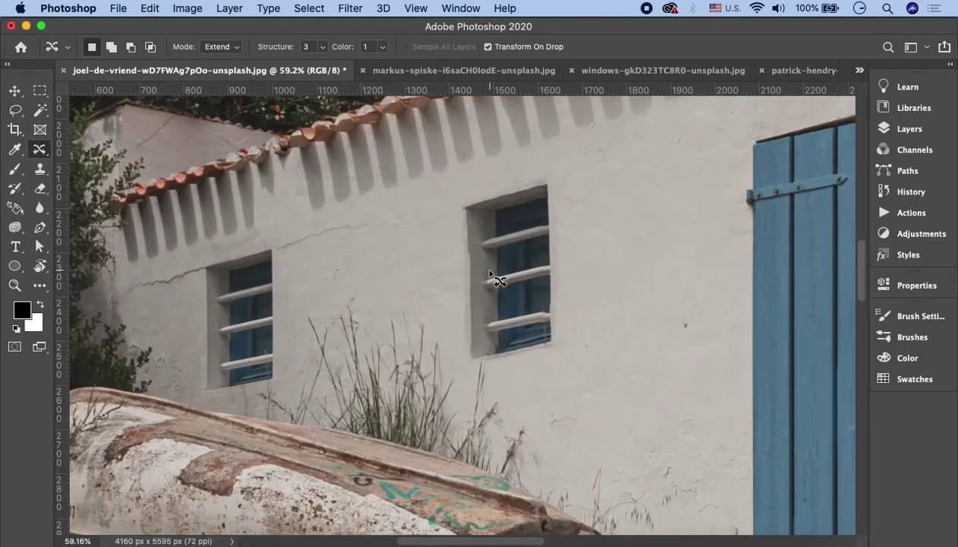
{"action": "scroll", "coordinate": [492, 274], "scroll_direction": "up", "scroll_amount": 3}
{"action": "key", "text": "cmd+z"}
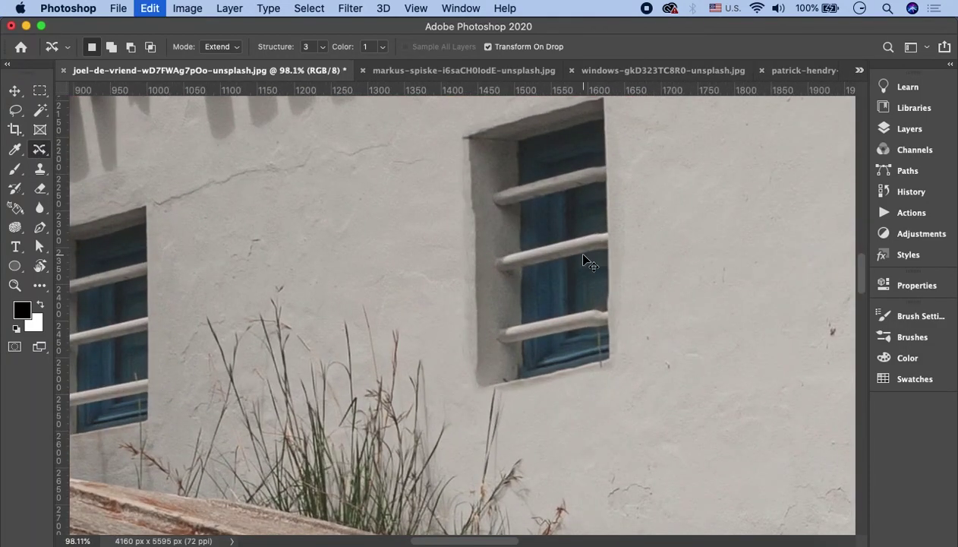
{"action": "scroll", "coordinate": [583, 261], "scroll_direction": "down", "scroll_amount": 3}
{"action": "scroll", "coordinate": [584, 263], "scroll_direction": "up", "scroll_amount": 1}
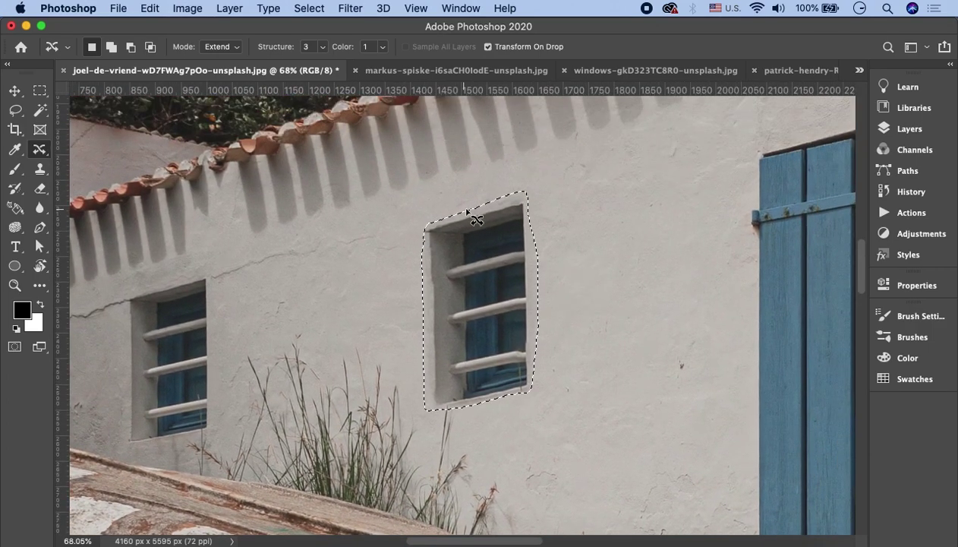
{"action": "scroll", "coordinate": [562, 251], "scroll_direction": "up", "scroll_amount": 2}
{"action": "key", "text": "cmd+shift+z"}
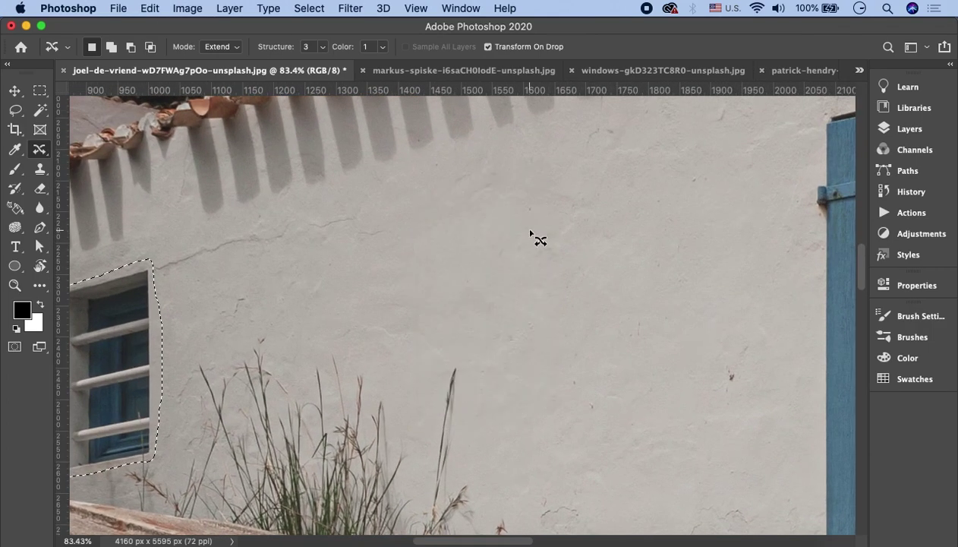
{"action": "key", "text": "cmd+d"}
{"action": "scroll", "coordinate": [469, 268], "scroll_direction": "down", "scroll_amount": 1}
{"action": "scroll", "coordinate": [469, 267], "scroll_direction": "down", "scroll_amount": 1}
{"action": "scroll", "coordinate": [407, 284], "scroll_direction": "down", "scroll_amount": 1}
{"action": "key", "text": "cmd+z"}
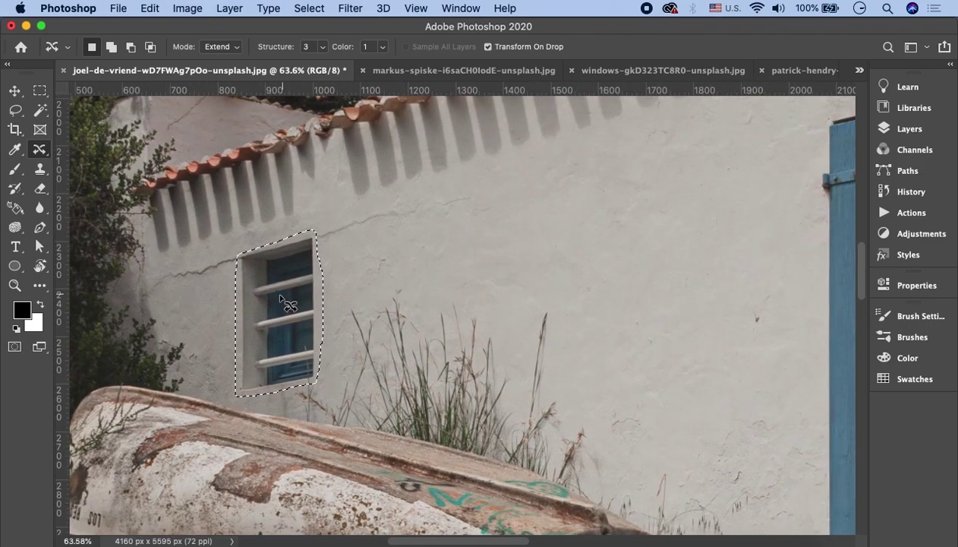
Drag a copy of the left window right, enlarge it to about 229×431 px, and commit.
{"action": "mouse_move", "coordinate": [311, 299]}
{"action": "left_mouse_down"}
{"action": "mouse_move", "coordinate": [446, 283]}
{"action": "mouse_move", "coordinate": [541, 222]}
{"action": "left_mouse_up"}
{"action": "left_click_drag", "start_coordinate": [592, 325], "coordinate": [629, 358]}
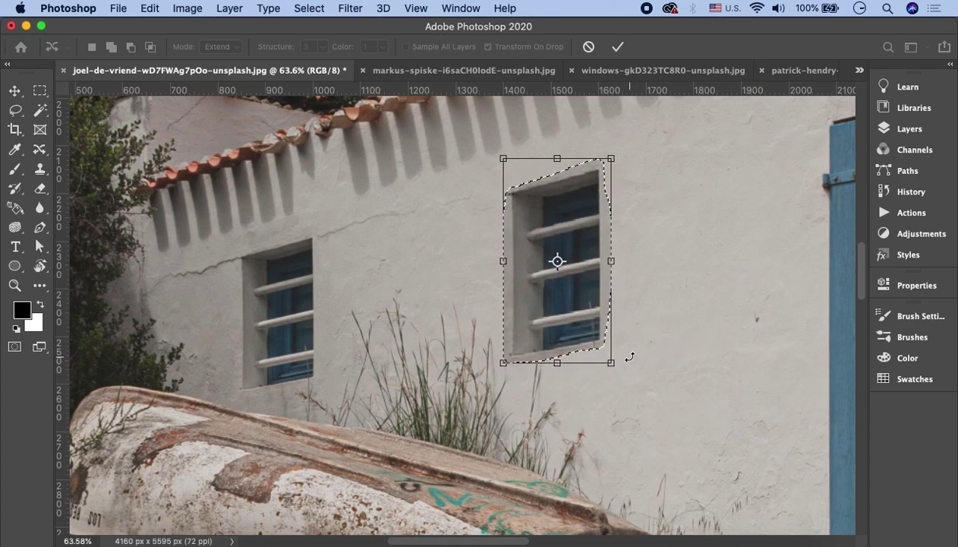
{"action": "scroll", "coordinate": [629, 355], "scroll_direction": "right", "scroll_amount": 2}
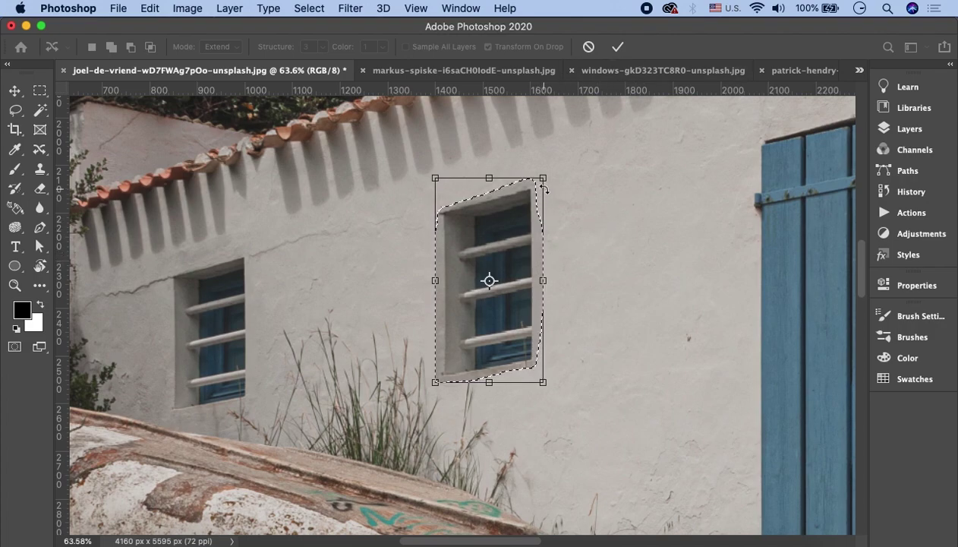
{"action": "left_click", "coordinate": [619, 48]}
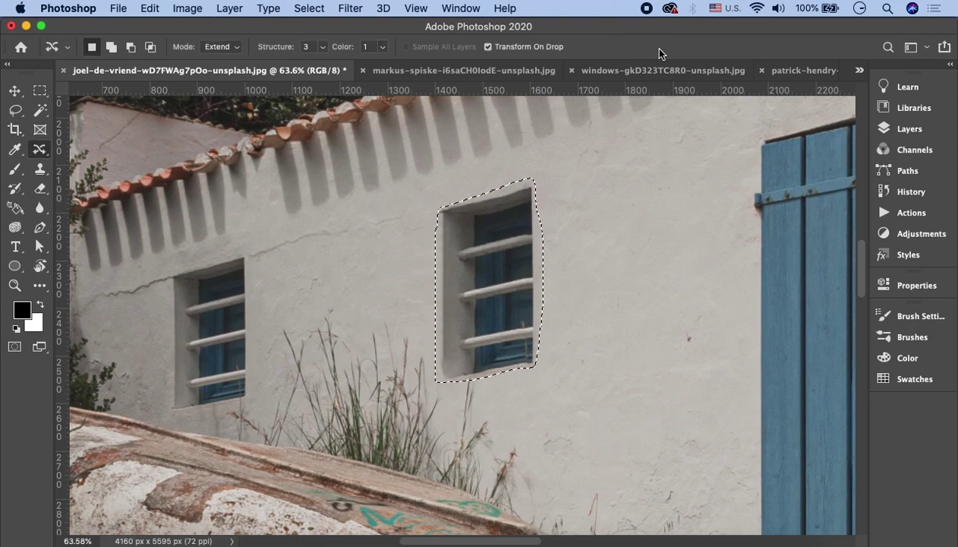
Lower the Content-Aware Move Structure setting from 3 to 2.
{"action": "scroll", "coordinate": [562, 152], "scroll_direction": "up", "scroll_amount": 1}
{"action": "scroll", "coordinate": [562, 152], "scroll_direction": "up", "scroll_amount": 2}
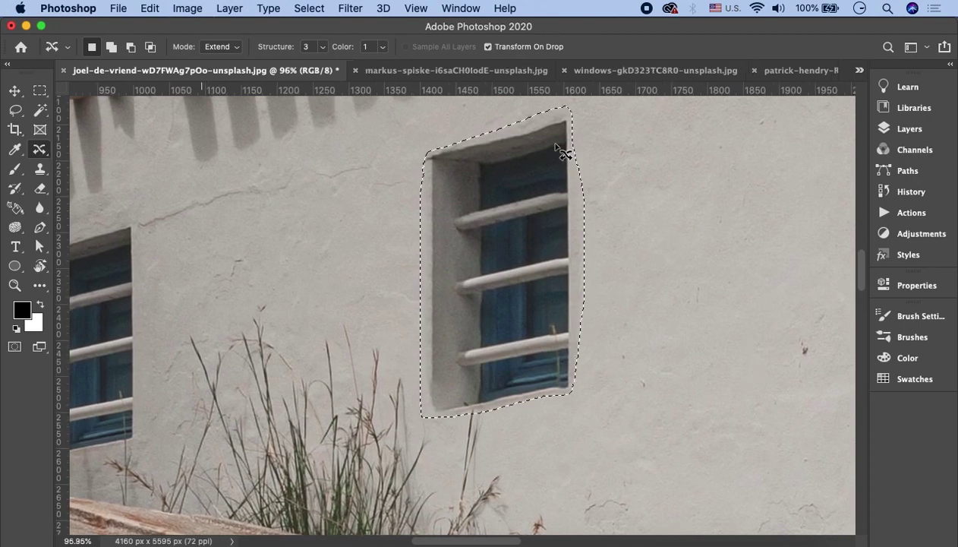
{"action": "scroll", "coordinate": [562, 151], "scroll_direction": "up", "scroll_amount": 1}
{"action": "scroll", "coordinate": [562, 151], "scroll_direction": "up", "scroll_amount": 2}
{"action": "scroll", "coordinate": [562, 150], "scroll_direction": "right", "scroll_amount": 2}
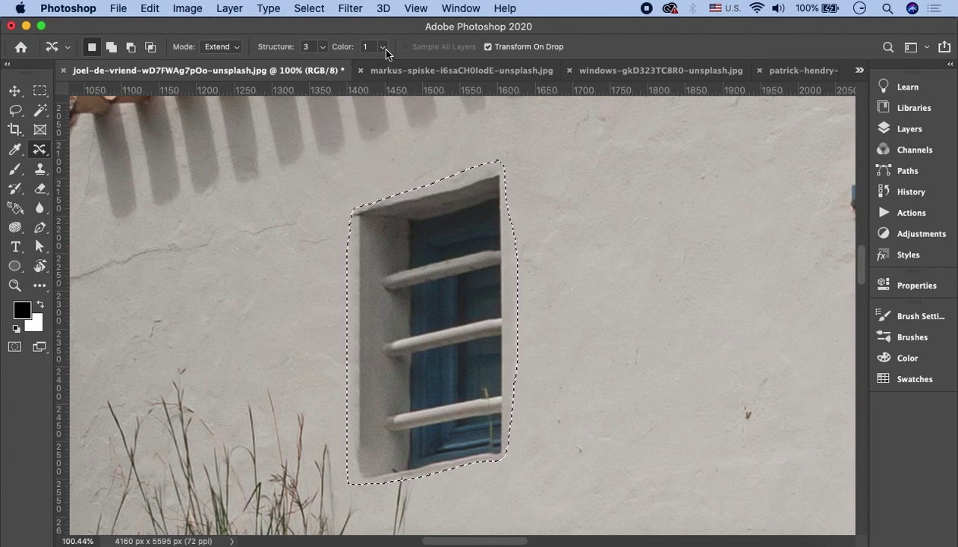
{"action": "left_click", "coordinate": [322, 47]}
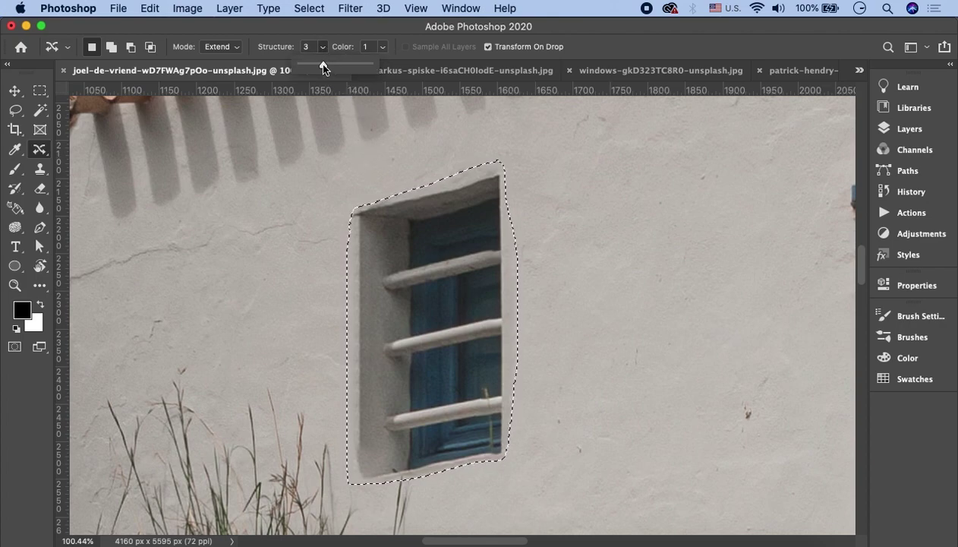
{"action": "left_click_drag", "start_coordinate": [318, 63], "coordinate": [308, 66]}
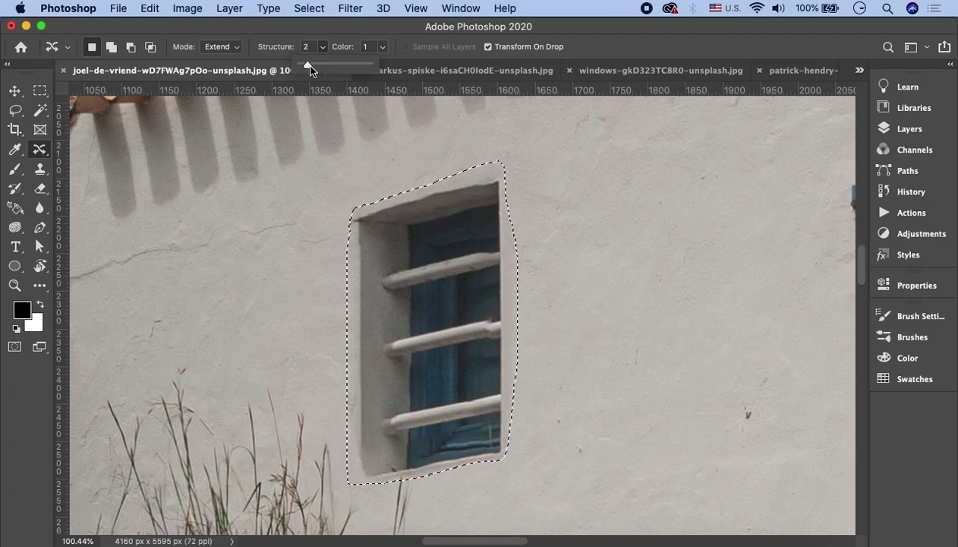
{"action": "left_click_drag", "start_coordinate": [309, 66], "coordinate": [300, 66]}
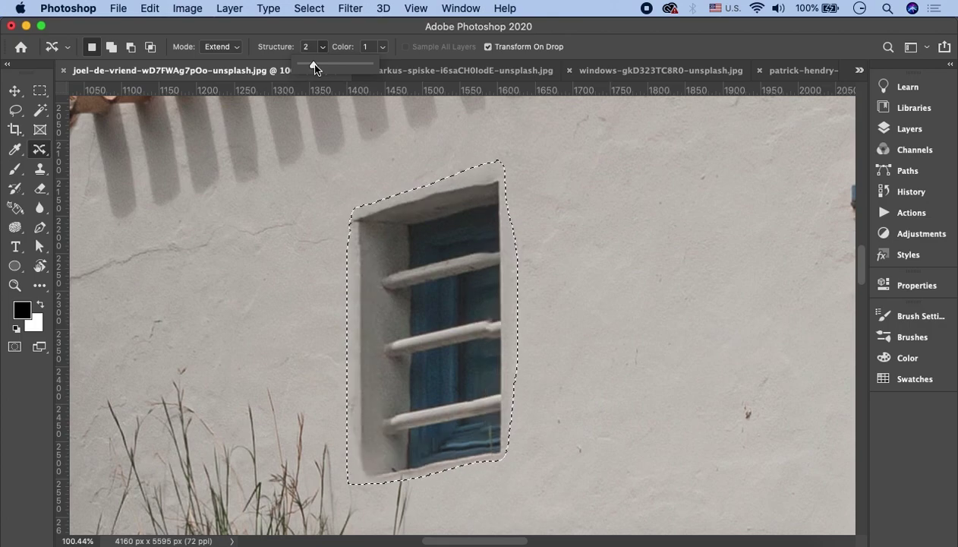
Raise the Content-Aware Move Color setting from 0 to 4.
{"action": "left_click", "coordinate": [382, 47]}
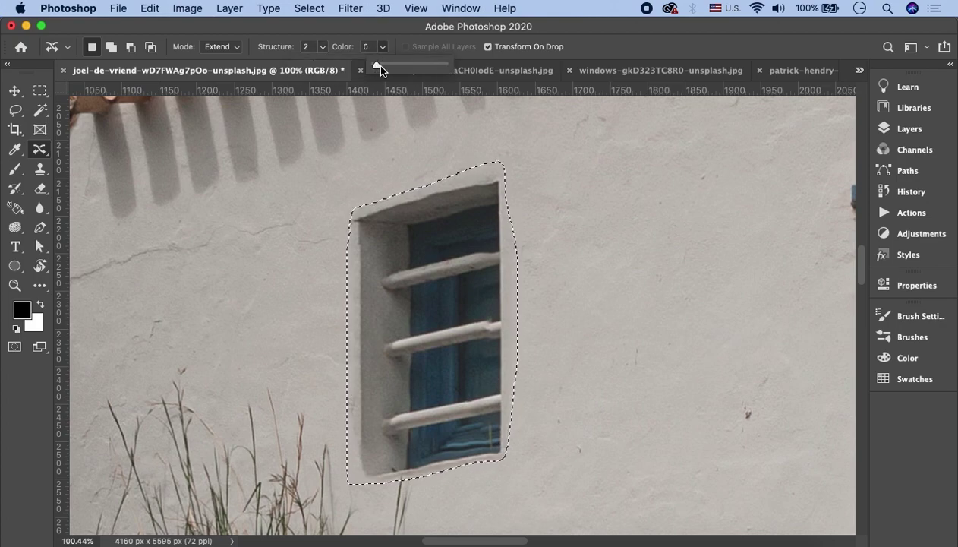
{"action": "left_click_drag", "start_coordinate": [380, 67], "coordinate": [390, 67]}
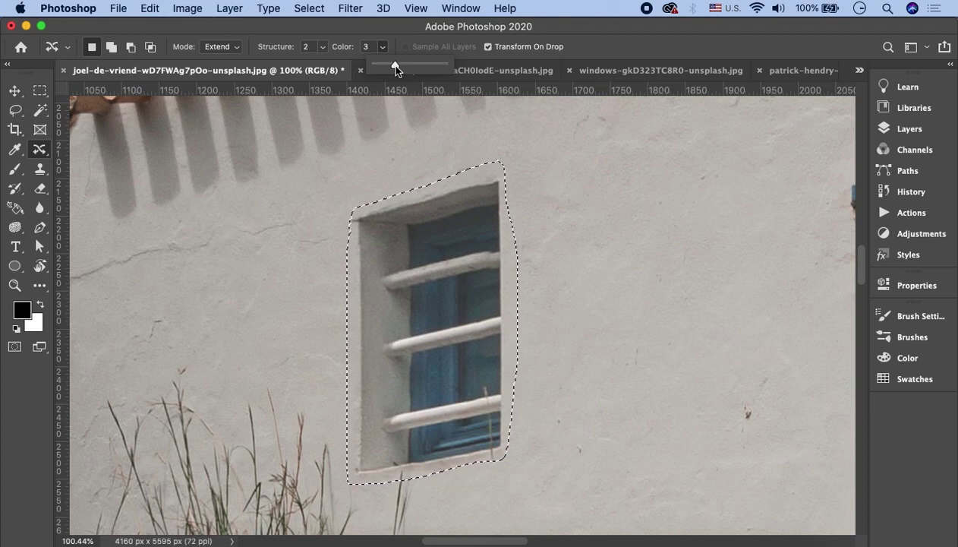
{"action": "left_click_drag", "start_coordinate": [395, 65], "coordinate": [401, 66]}
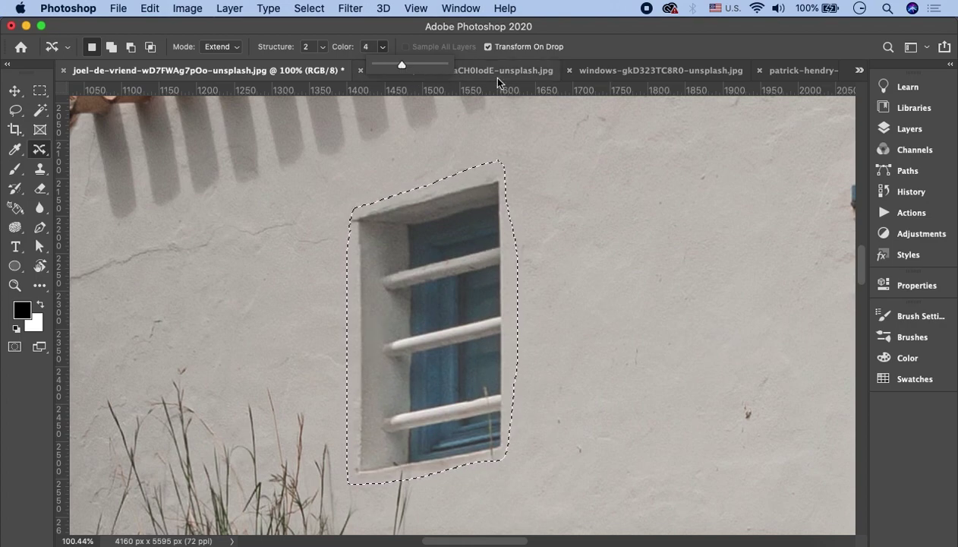
{"action": "left_click", "coordinate": [616, 58]}
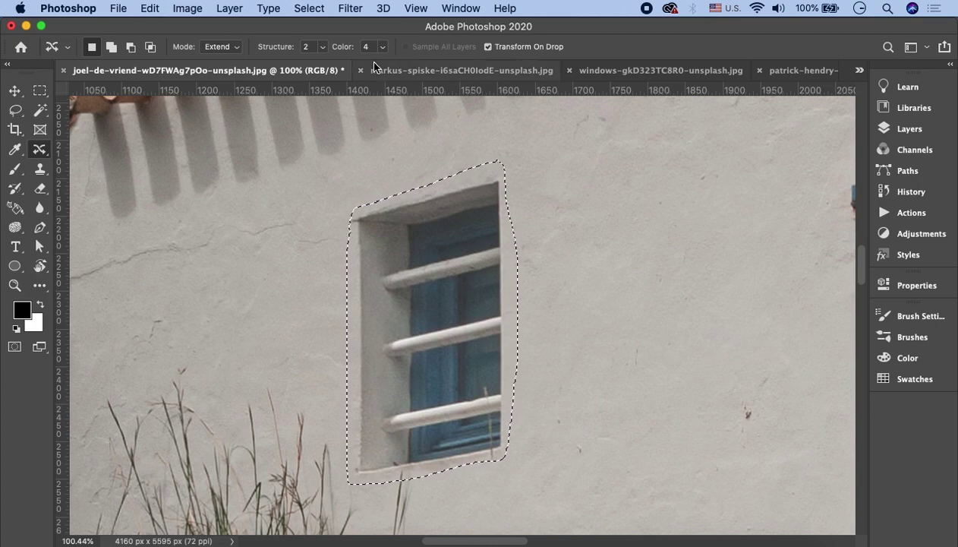
{"action": "left_click", "coordinate": [40, 90]}
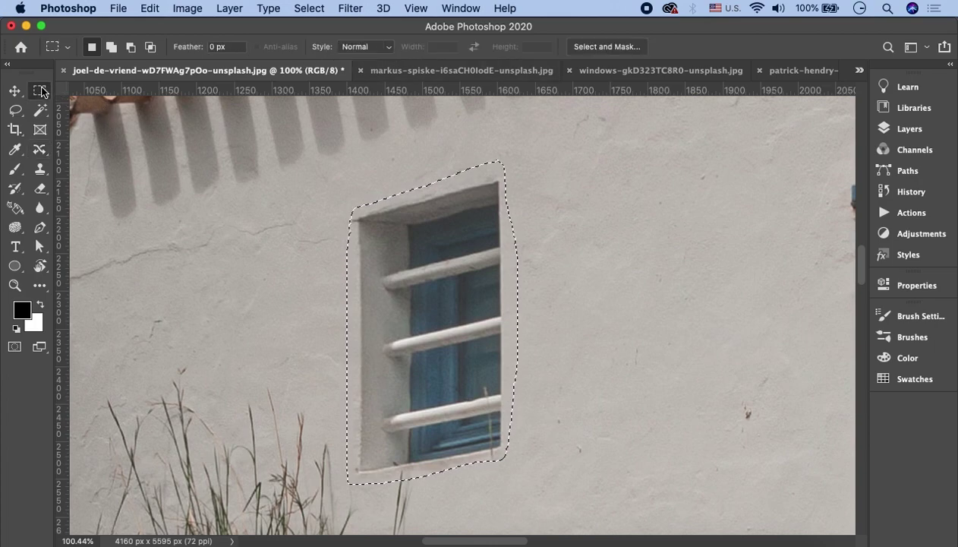
Deselect the copied window and zoom out until the whole house with both windows fits.
{"action": "left_click", "coordinate": [364, 243]}
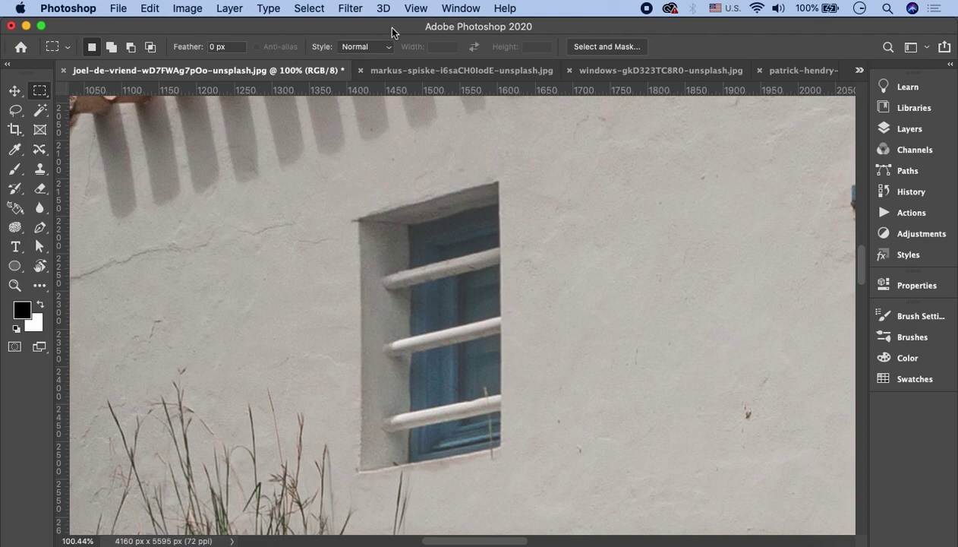
{"action": "key", "text": "super+minus"}
{"action": "key", "text": "super+minus"}
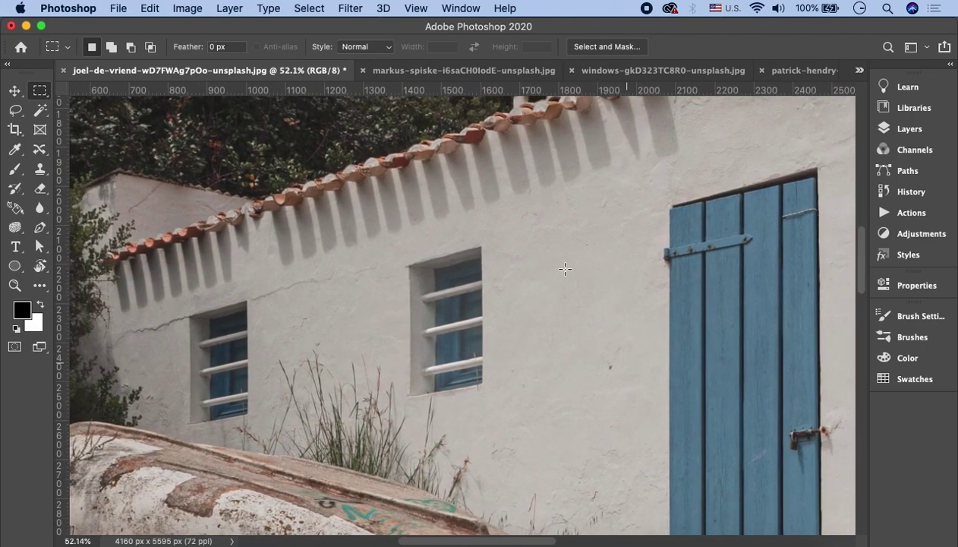
{"action": "scroll", "coordinate": [565, 269], "scroll_direction": "down", "scroll_amount": 3}
{"action": "scroll", "coordinate": [565, 269], "scroll_direction": "down", "scroll_amount": 1}
{"action": "scroll", "coordinate": [565, 269], "scroll_direction": "down", "scroll_amount": 2}
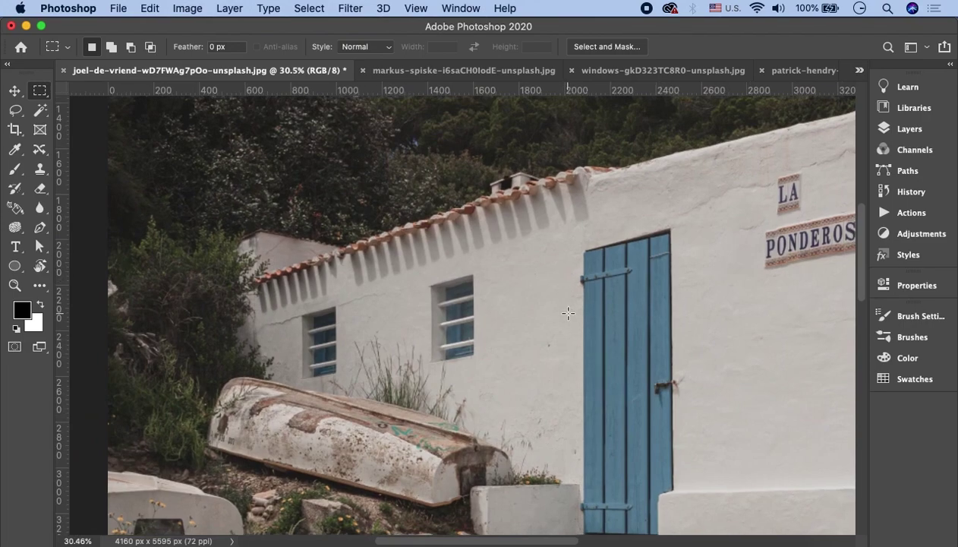
{"action": "scroll", "coordinate": [568, 309], "scroll_direction": "down", "scroll_amount": 1}
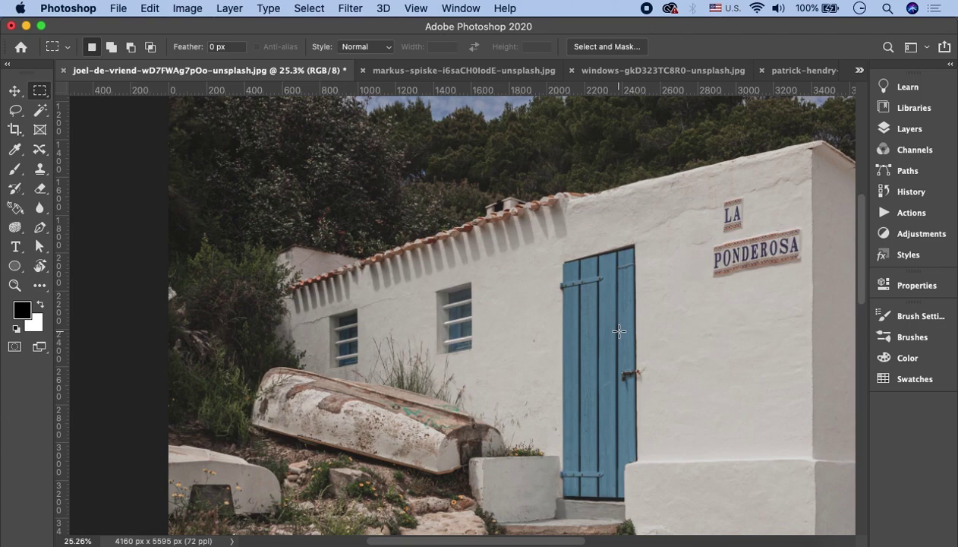
{"action": "scroll", "coordinate": [619, 330], "scroll_direction": "down", "scroll_amount": 1}
{"action": "scroll", "coordinate": [619, 330], "scroll_direction": "down", "scroll_amount": 4}
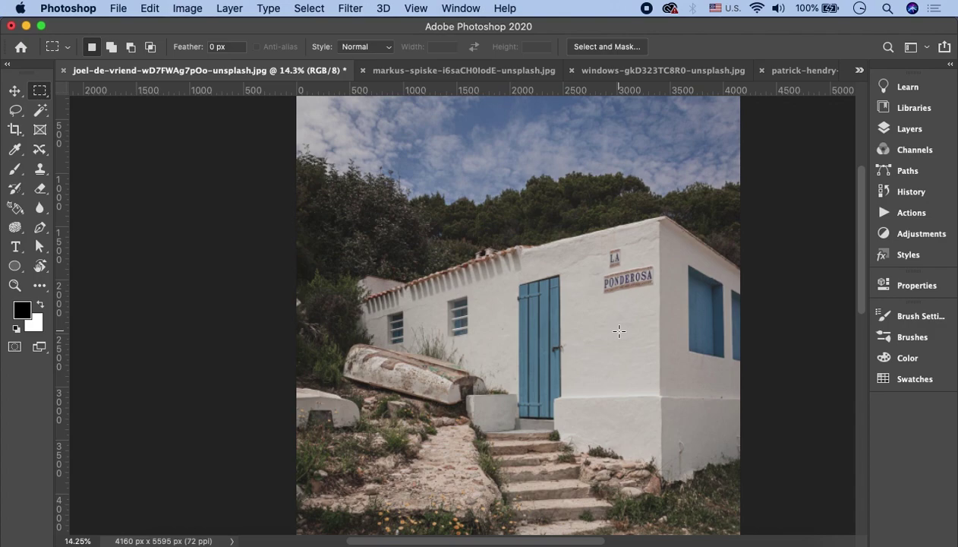
{"action": "left_click", "coordinate": [40, 151]}
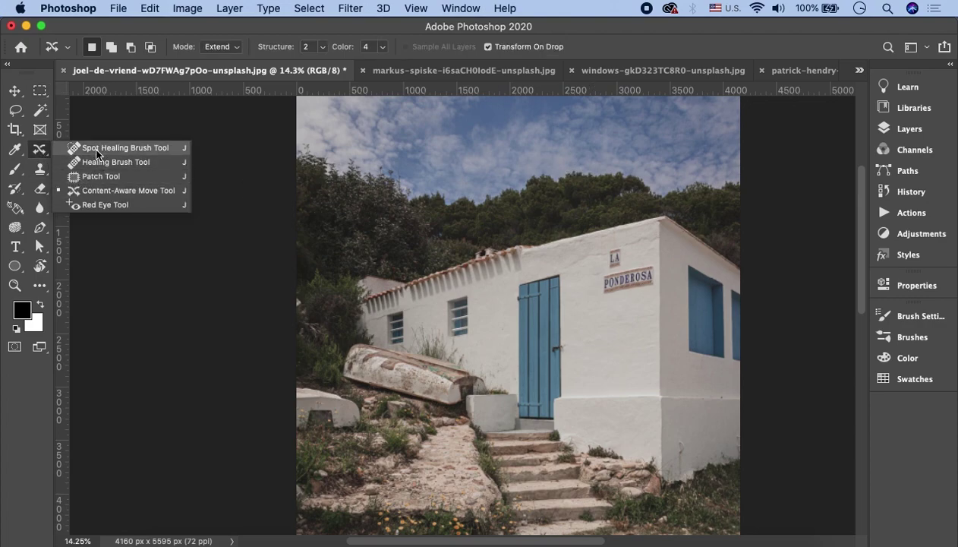
{"action": "left_click", "coordinate": [41, 168]}
{"action": "left_click", "coordinate": [42, 167]}
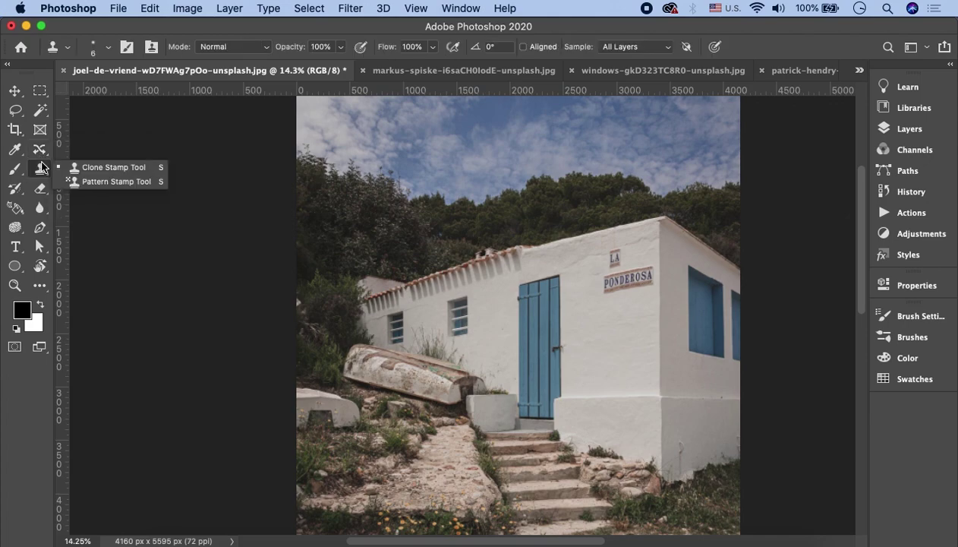